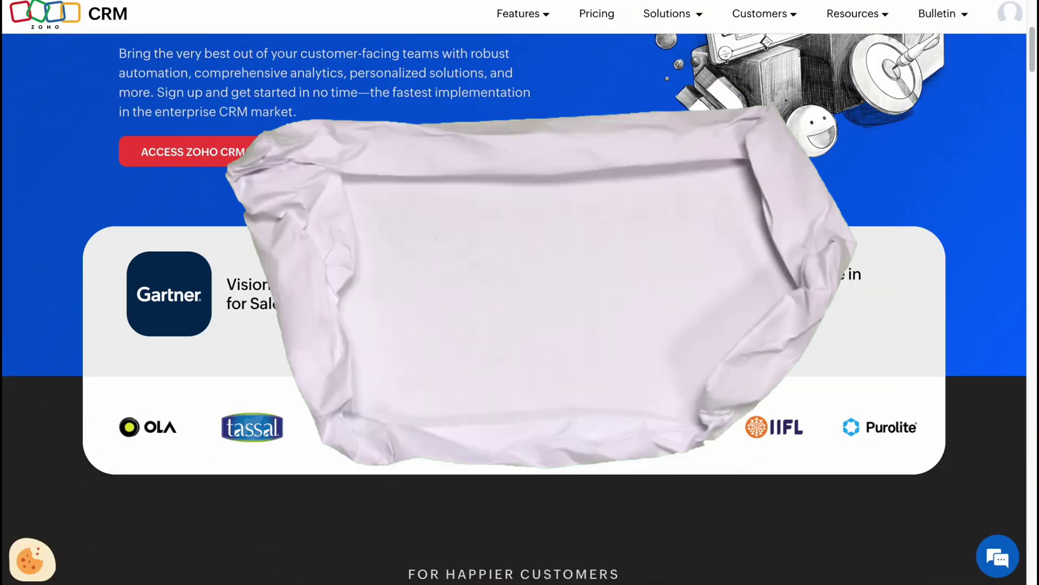
# - Scroll down through the Zoho homepage to look over its content
pyautogui.scroll(-1, 545, 156)
pyautogui.scroll(-1, 546, 155)
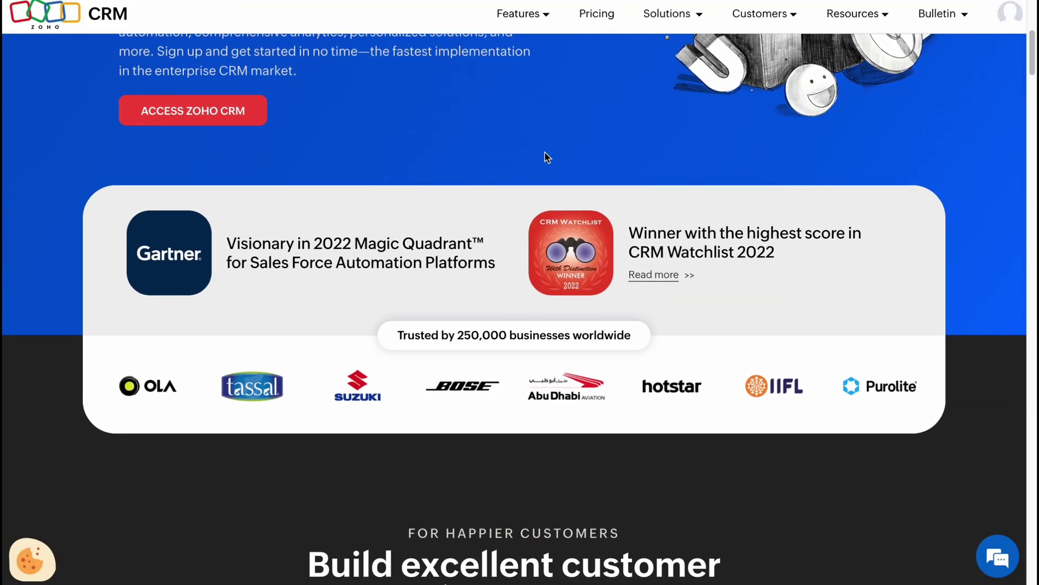
pyautogui.scroll(-2, 545, 155)
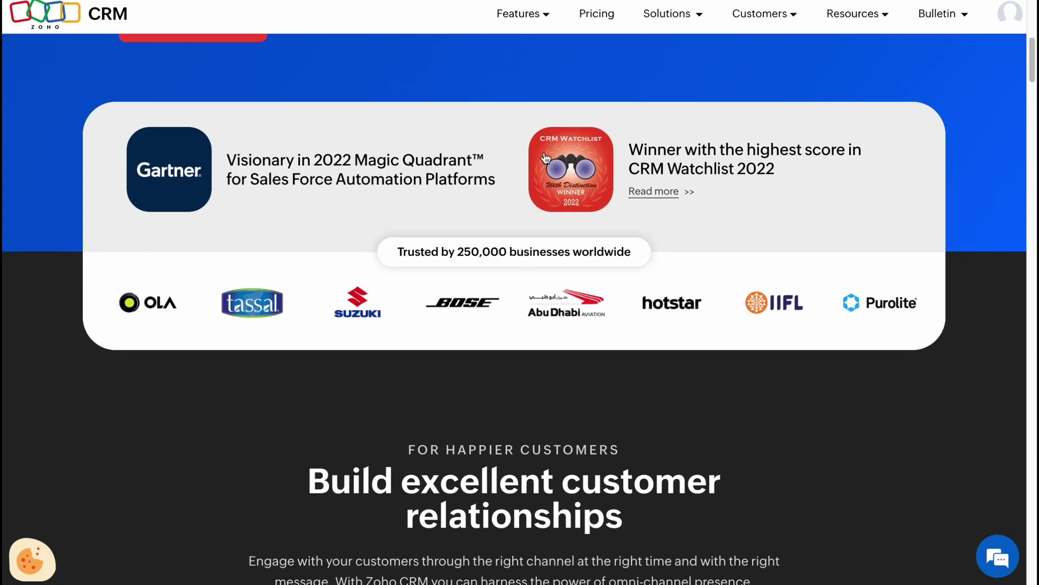
pyautogui.scroll(-1, 545, 157)
pyautogui.scroll(-2, 546, 157)
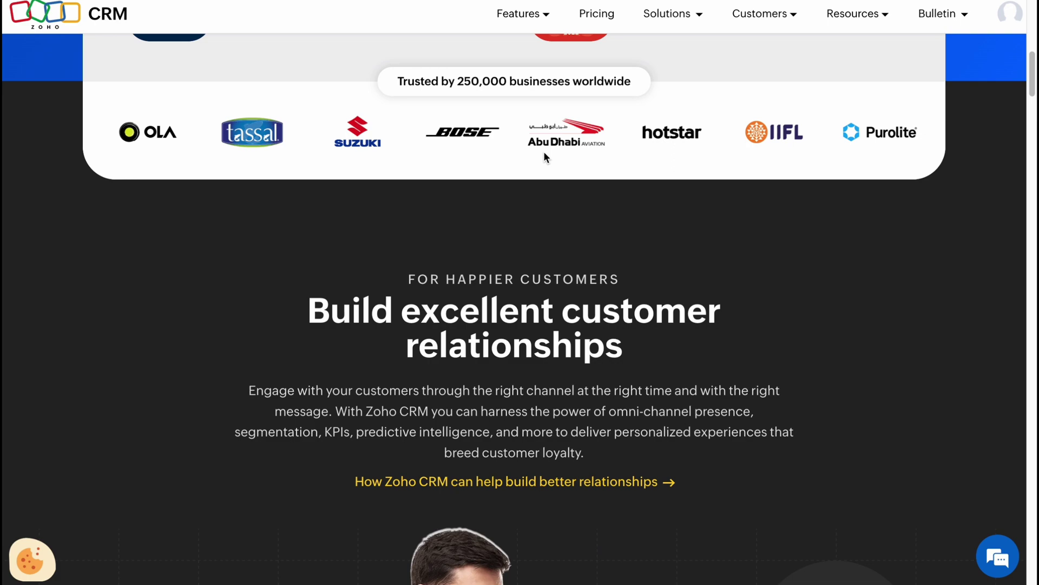
pyautogui.scroll(-2, 544, 156)
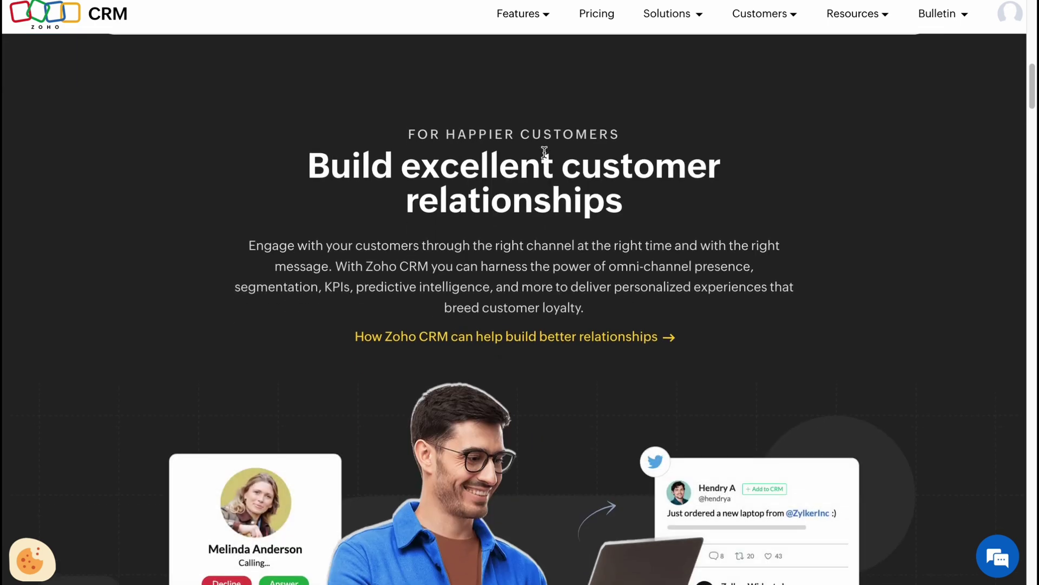
pyautogui.scroll(9, 544, 154)
pyautogui.scroll(4, 546, 155)
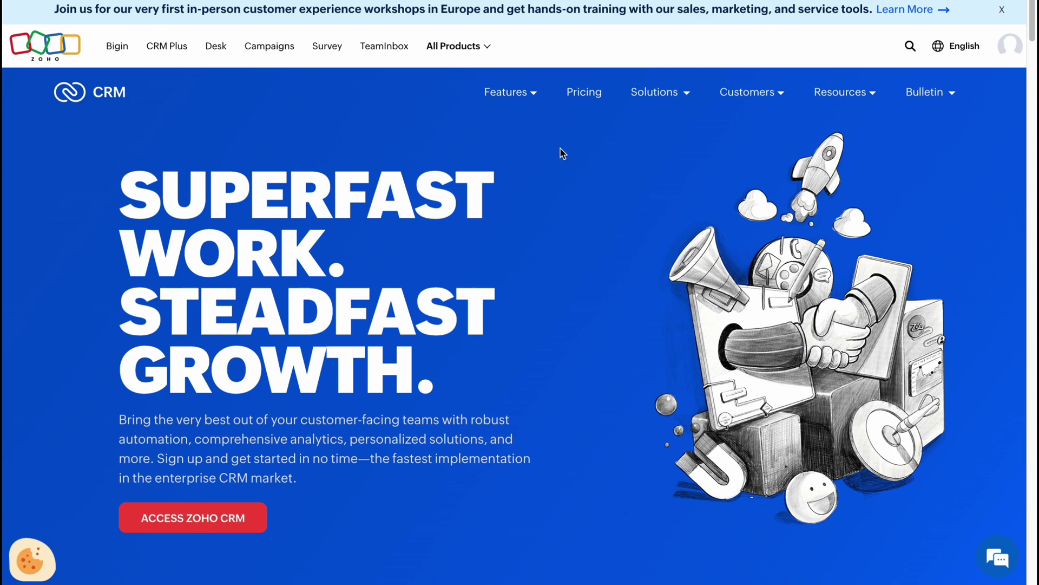
pyautogui.scroll(-1, 562, 154)
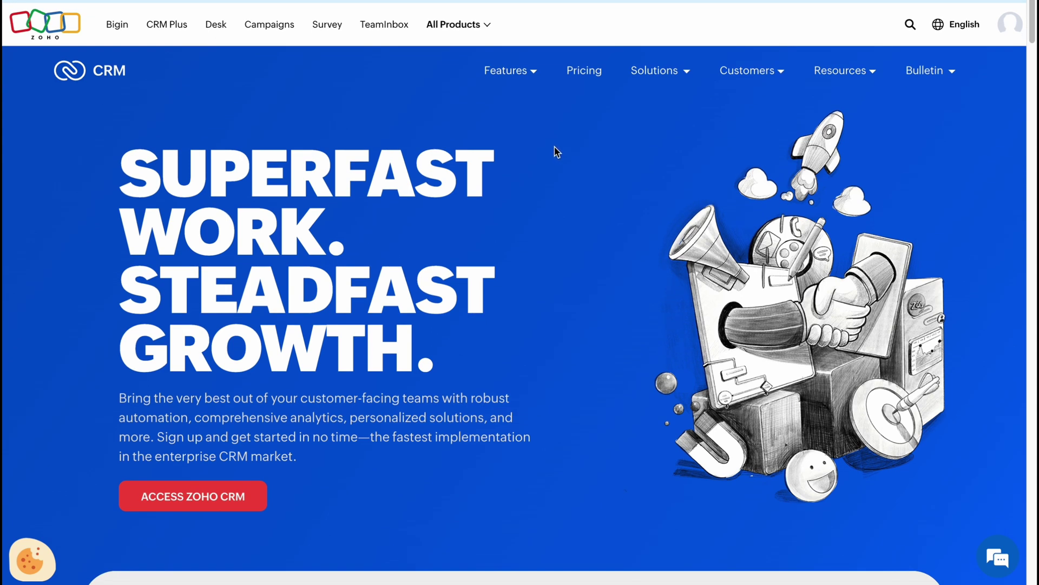
pyautogui.scroll(-3, 554, 147)
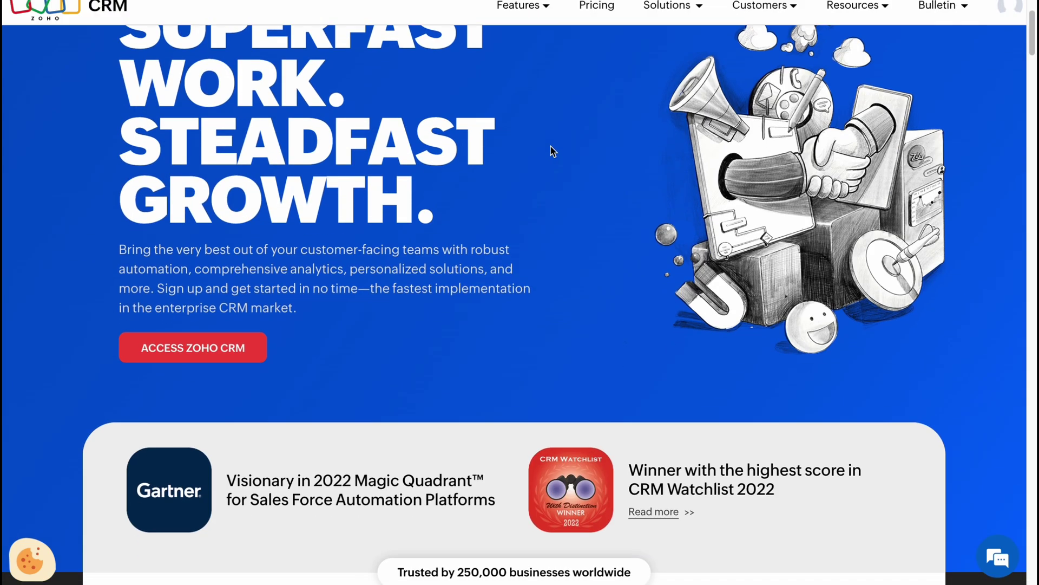
pyautogui.scroll(-5, 550, 150)
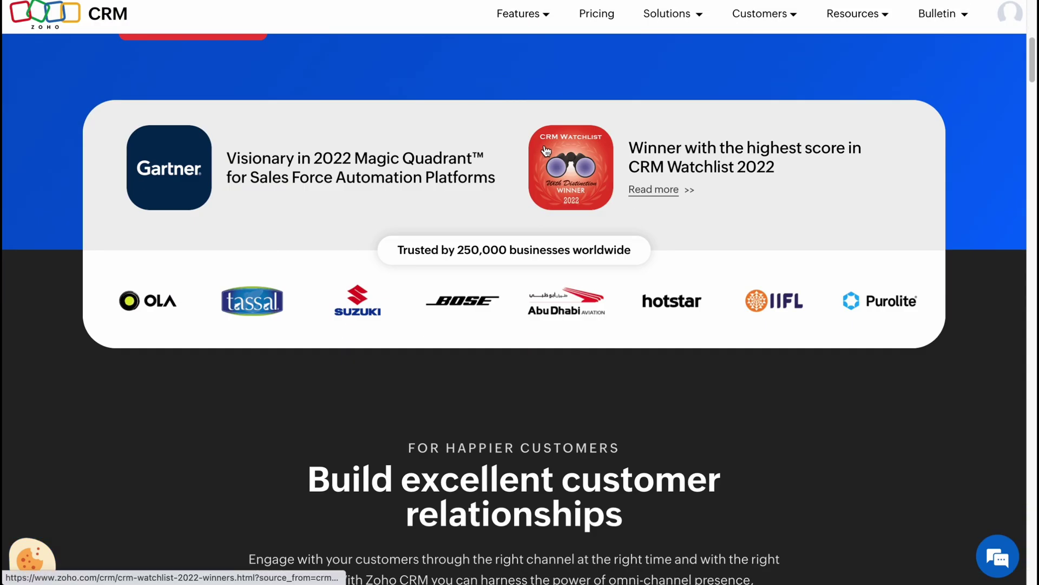
pyautogui.scroll(-1, 546, 150)
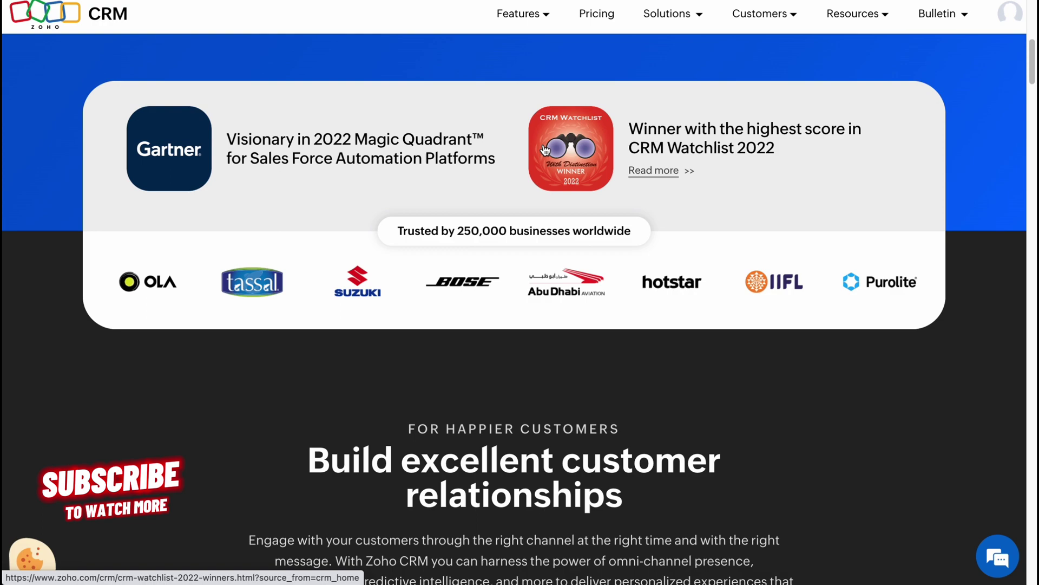
pyautogui.scroll(-7, 486, 162)
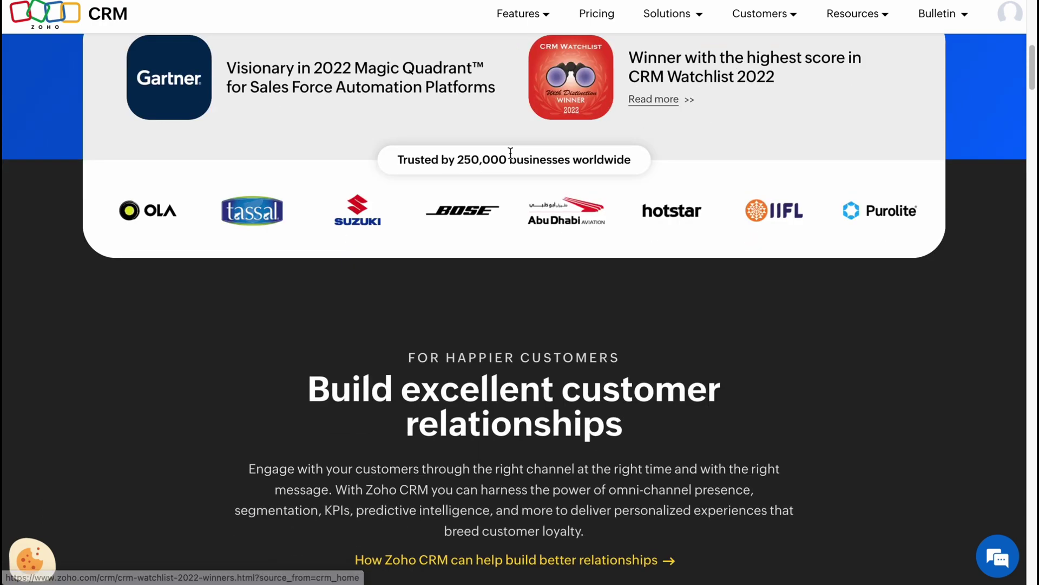
# - Return to the top, view the account and subscription panel, then close it
pyautogui.press('Home')
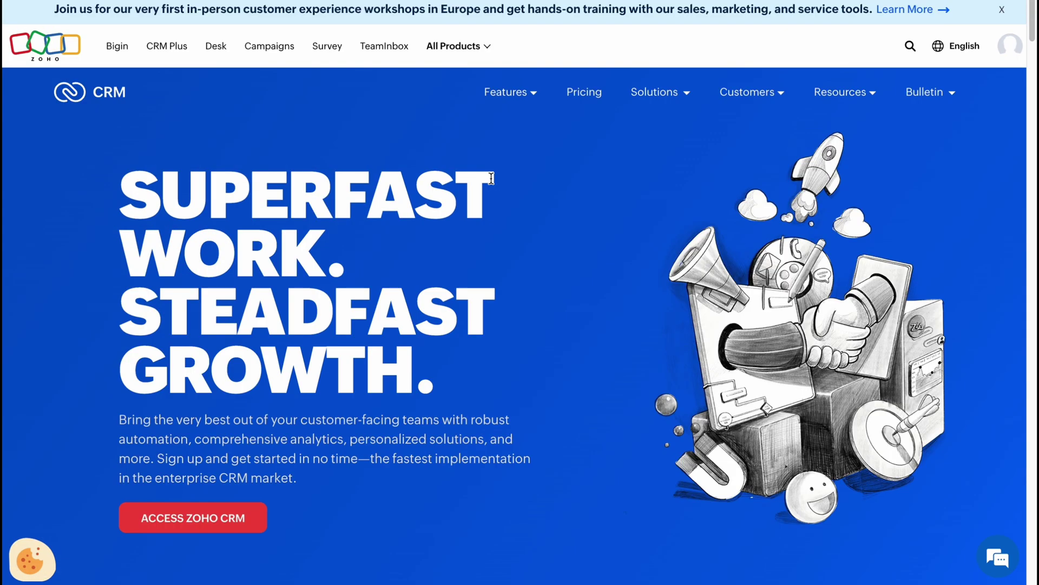
pyautogui.scroll(-1, 260, 251)
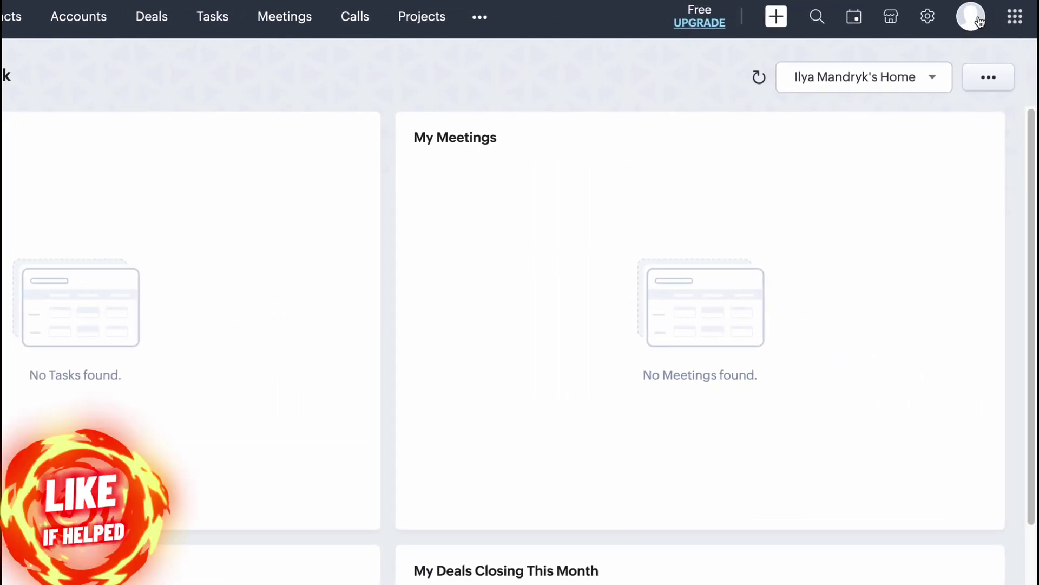
pyautogui.click(987, 17)
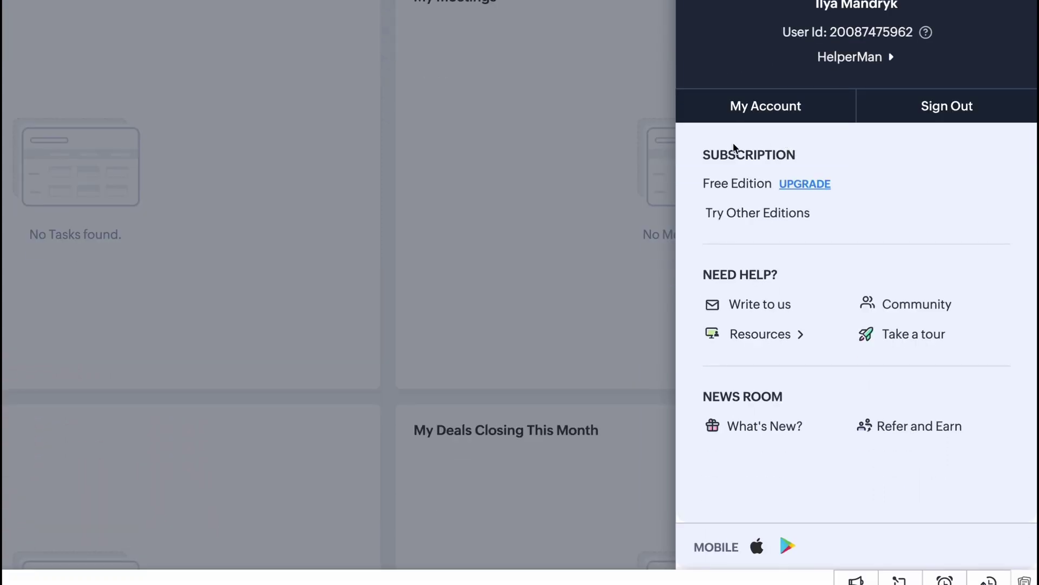
pyautogui.click(589, 113)
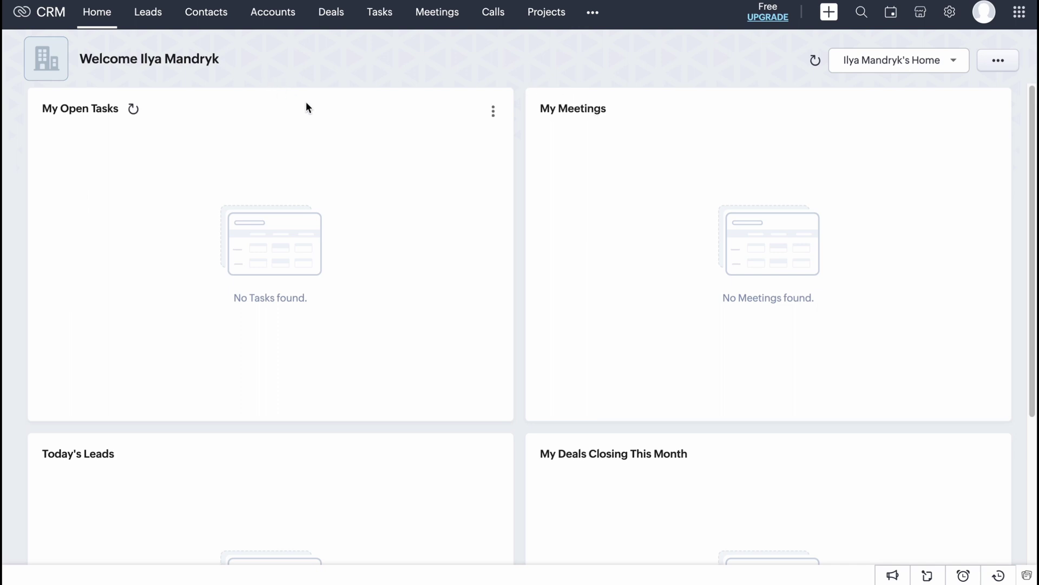
# - Look over the empty Home widgets and open the ••• menu for adding, reordering or full-screen options
pyautogui.scroll(-1, 307, 102)
pyautogui.scroll(1, 334, 184)
pyautogui.scroll(-1, 603, 141)
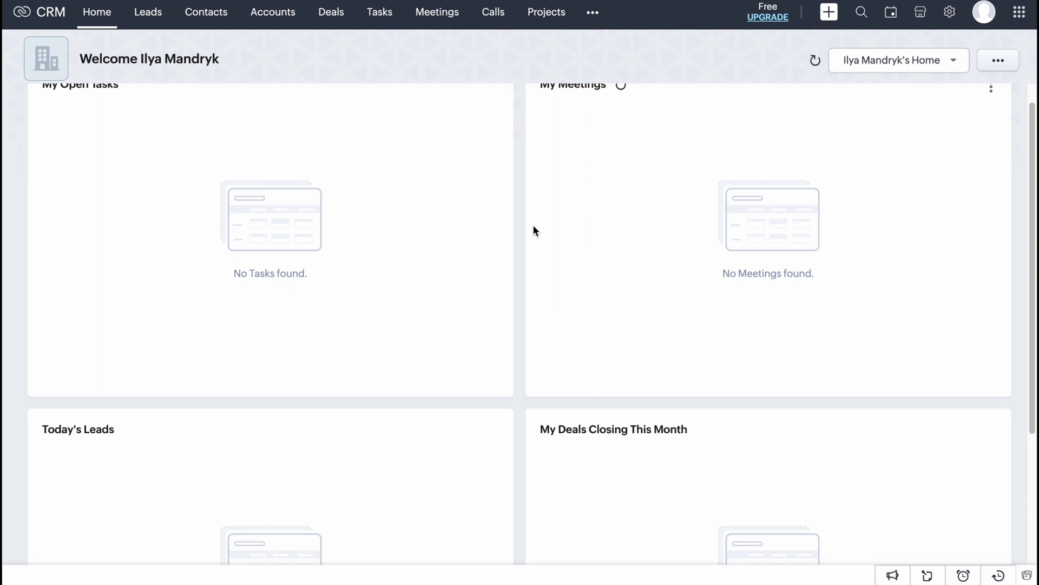
pyautogui.scroll(-5, 533, 226)
pyautogui.scroll(-1, 612, 325)
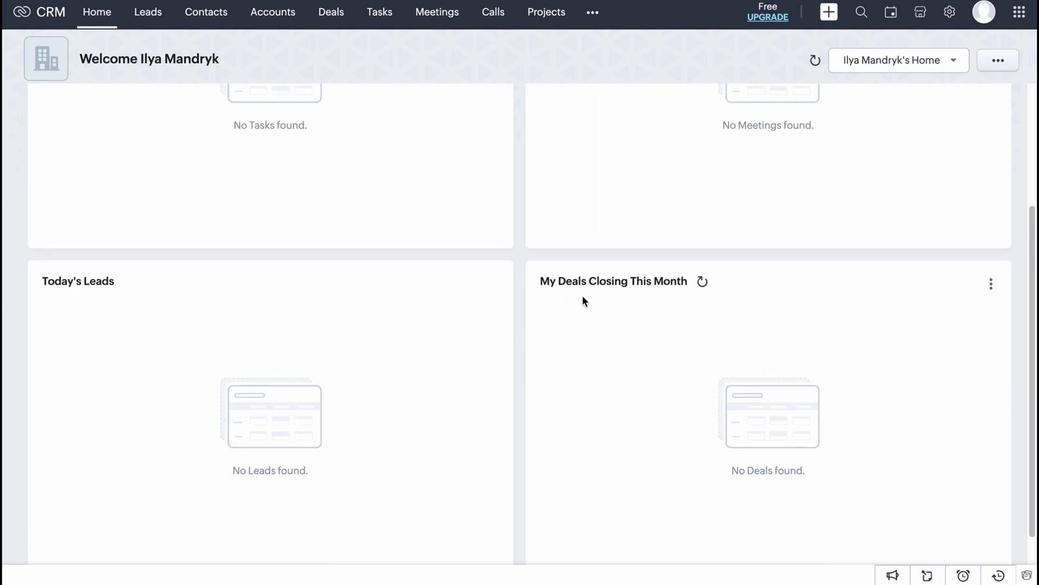
pyautogui.scroll(2, 610, 292)
pyautogui.scroll(-3, 609, 293)
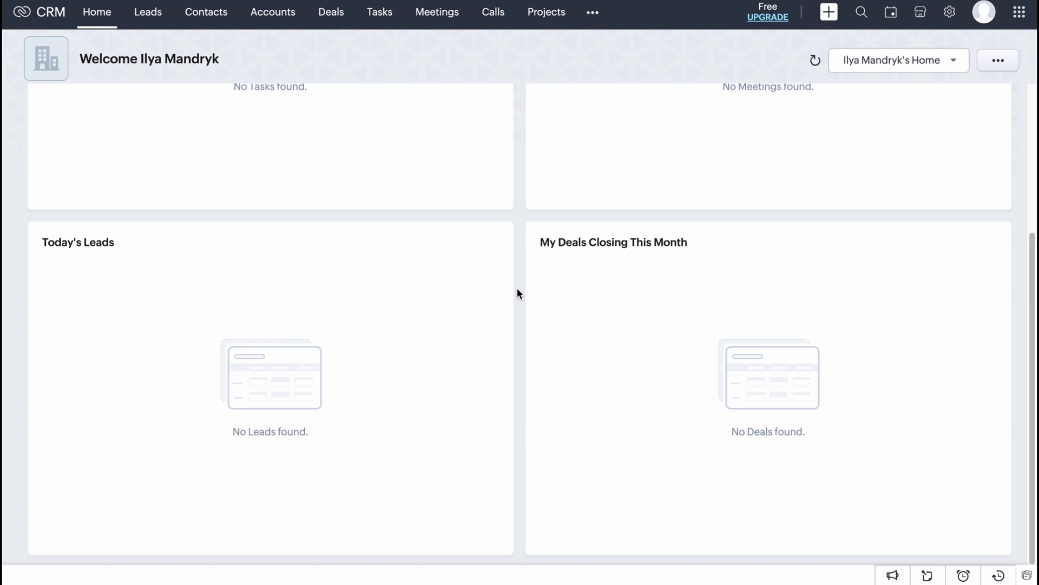
pyautogui.scroll(7, 517, 292)
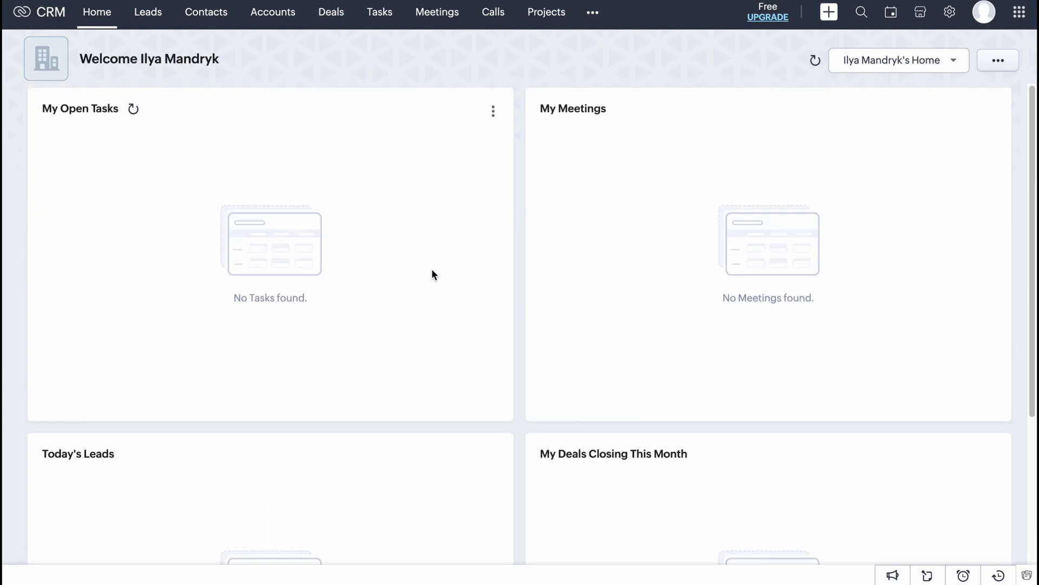
pyautogui.click(1000, 62)
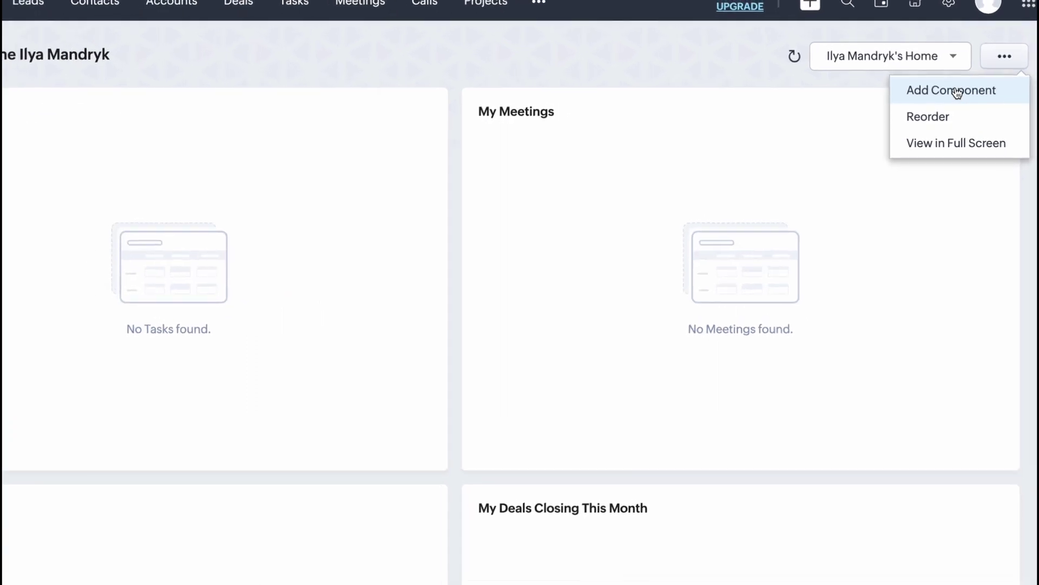
pyautogui.click(957, 93)
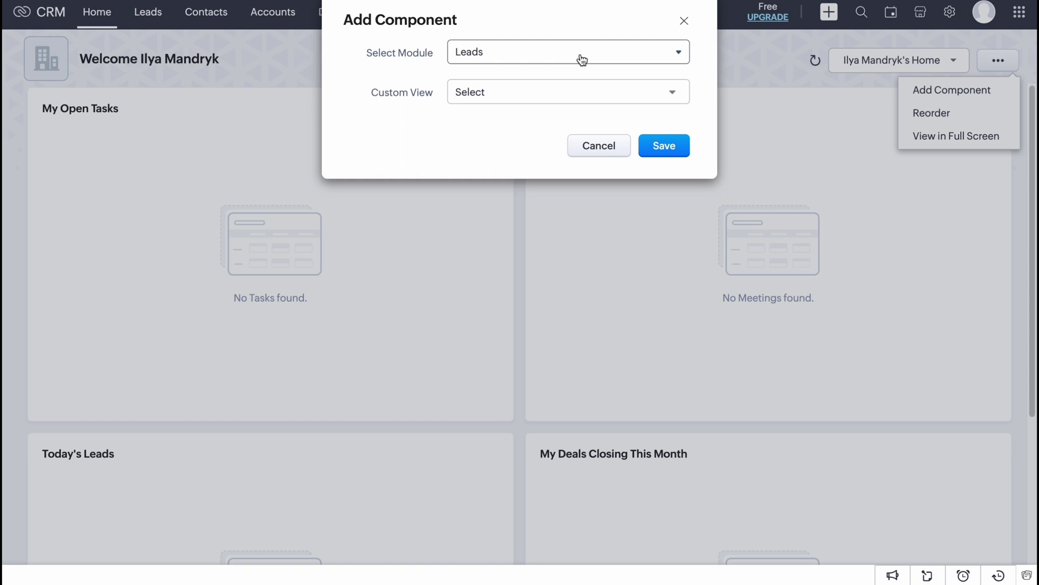
pyautogui.click(599, 57)
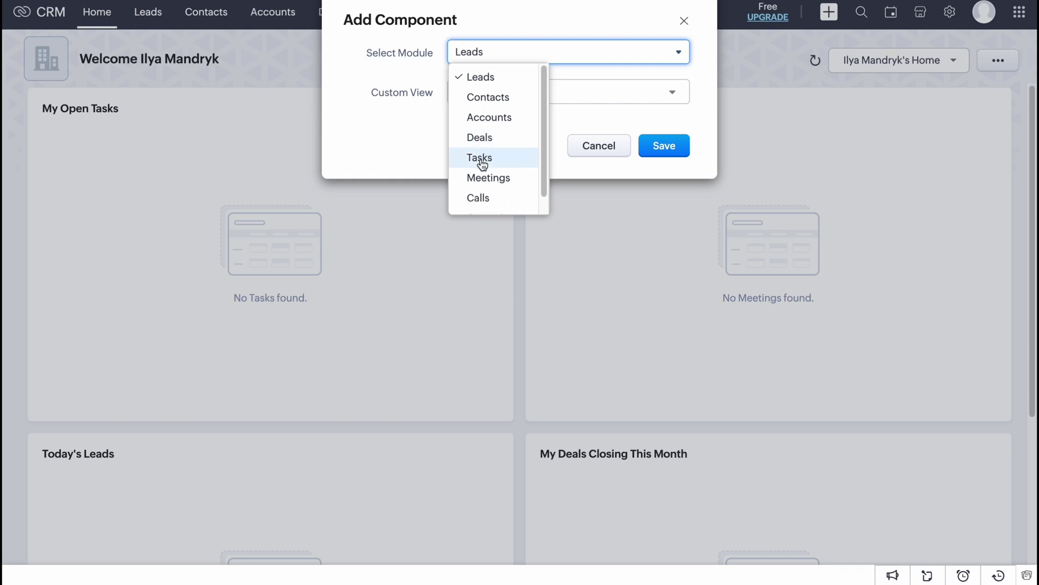
pyautogui.click(684, 21)
pyautogui.click(685, 21)
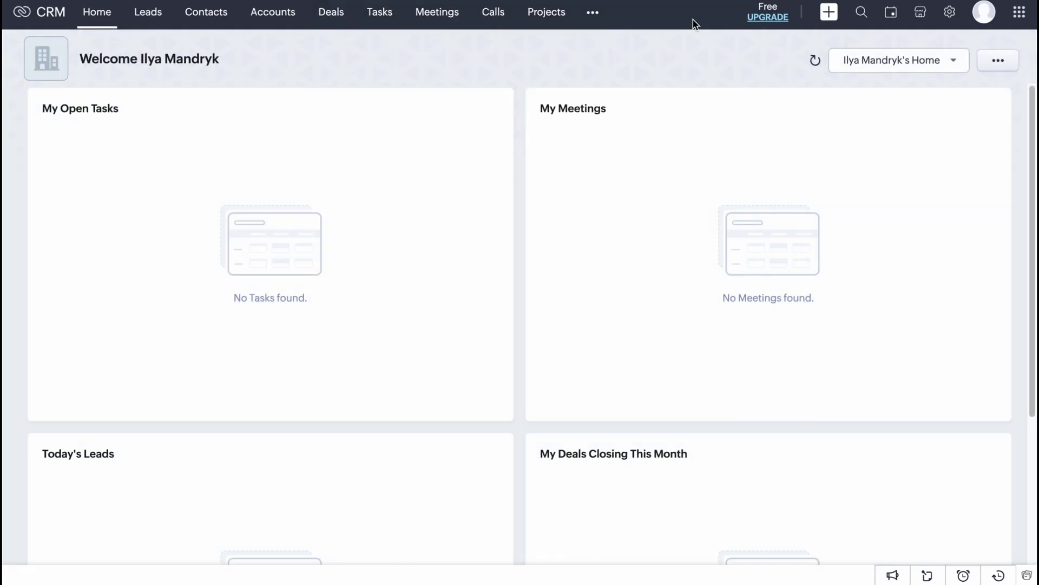
pyautogui.click(832, 61)
pyautogui.click(707, 59)
pyautogui.moveTo(708, 105); pyautogui.dragTo(601, 116)
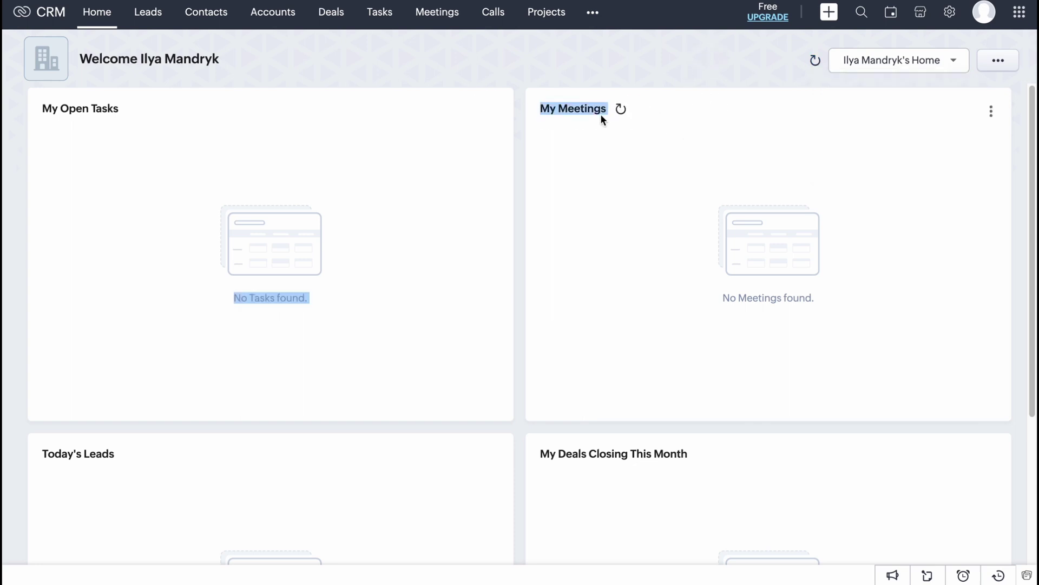
pyautogui.moveTo(983, 115); pyautogui.dragTo(697, 116)
pyautogui.click(637, 108)
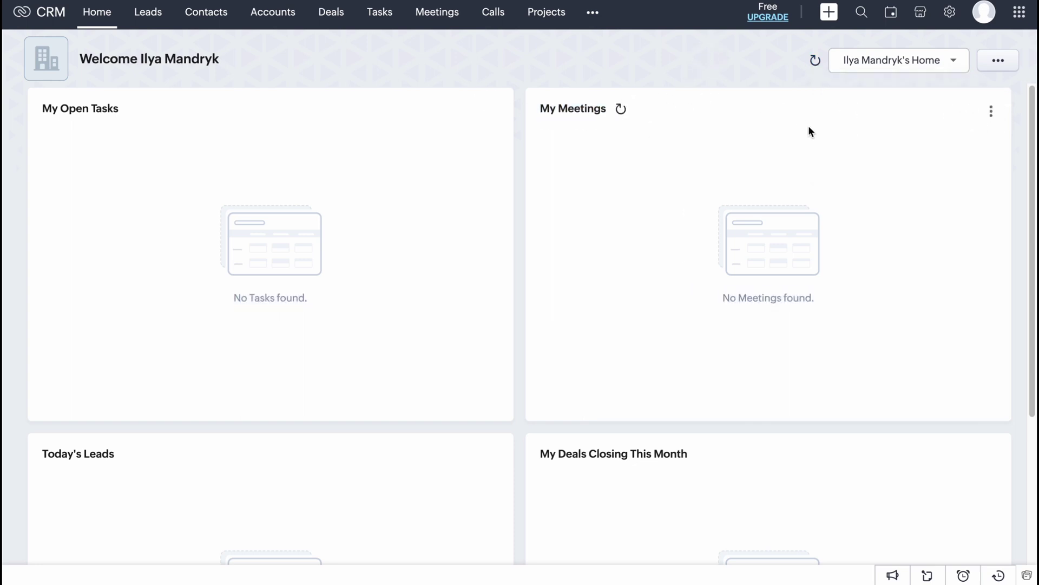
pyautogui.click(992, 108)
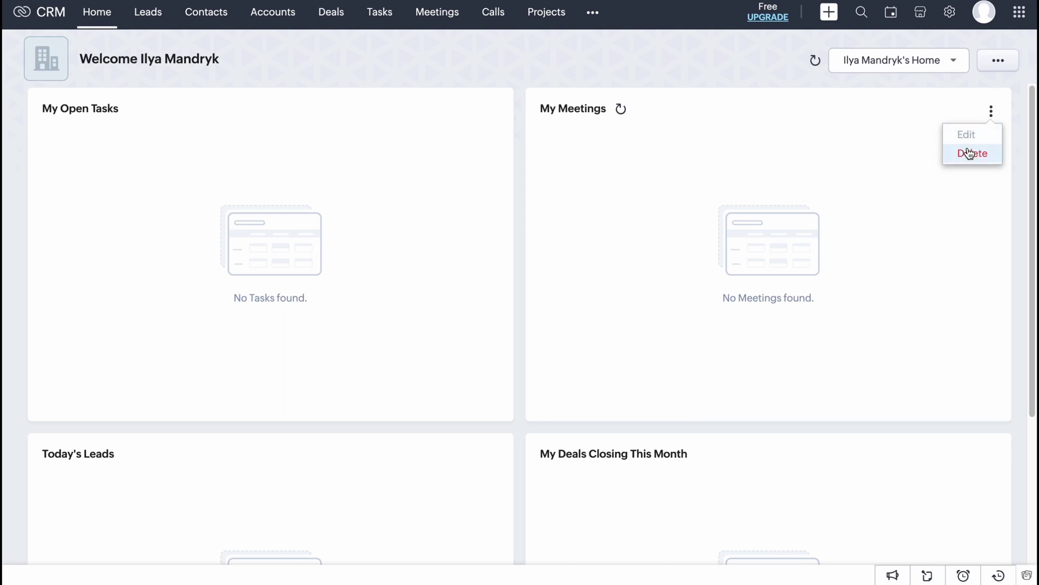
pyautogui.click(615, 55)
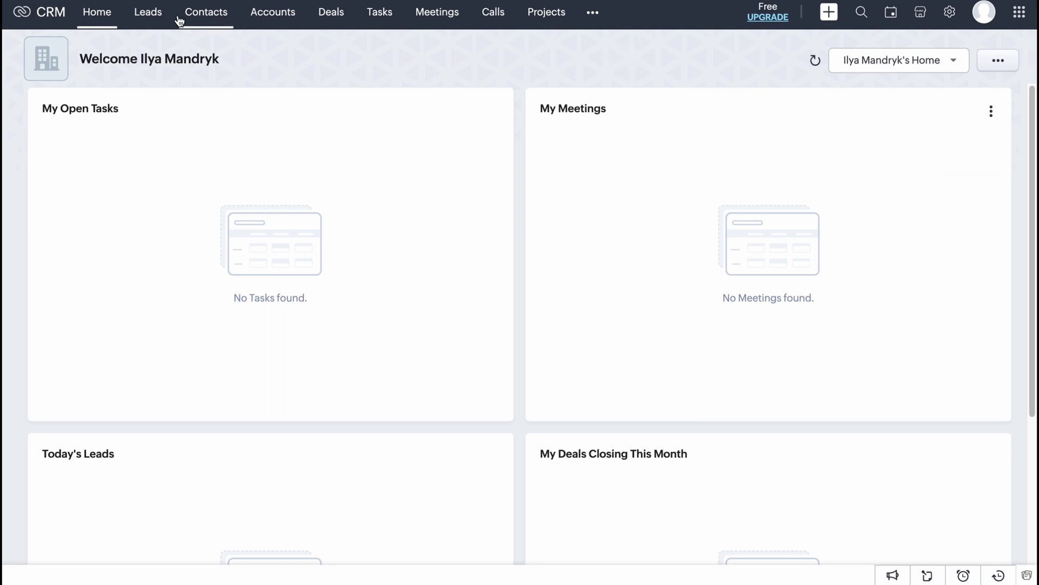
# - From the Leads list, check the Create Lead dropdown's add options, then start a blank lead
pyautogui.click(160, 16)
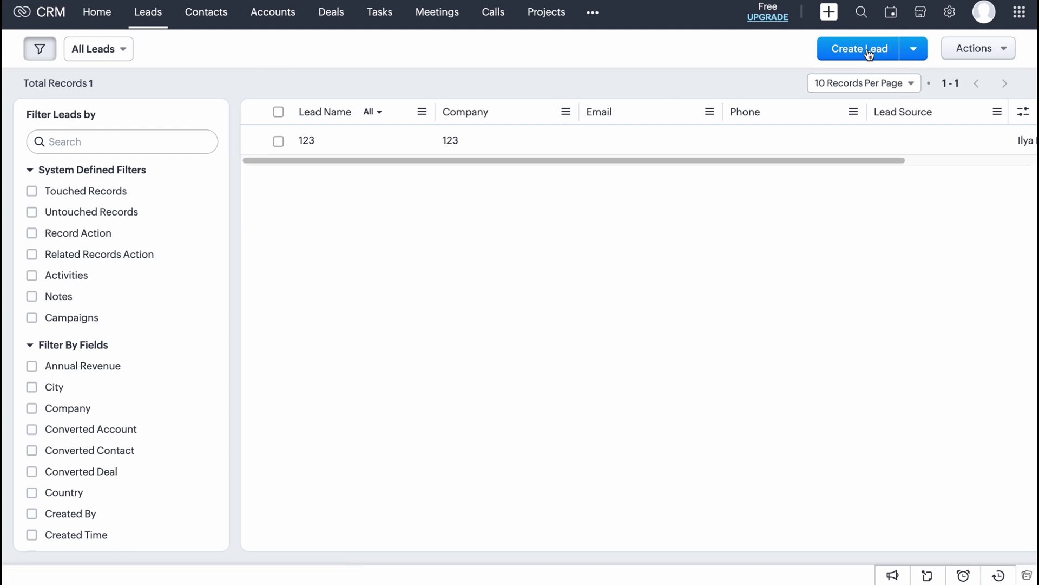
pyautogui.click(915, 51)
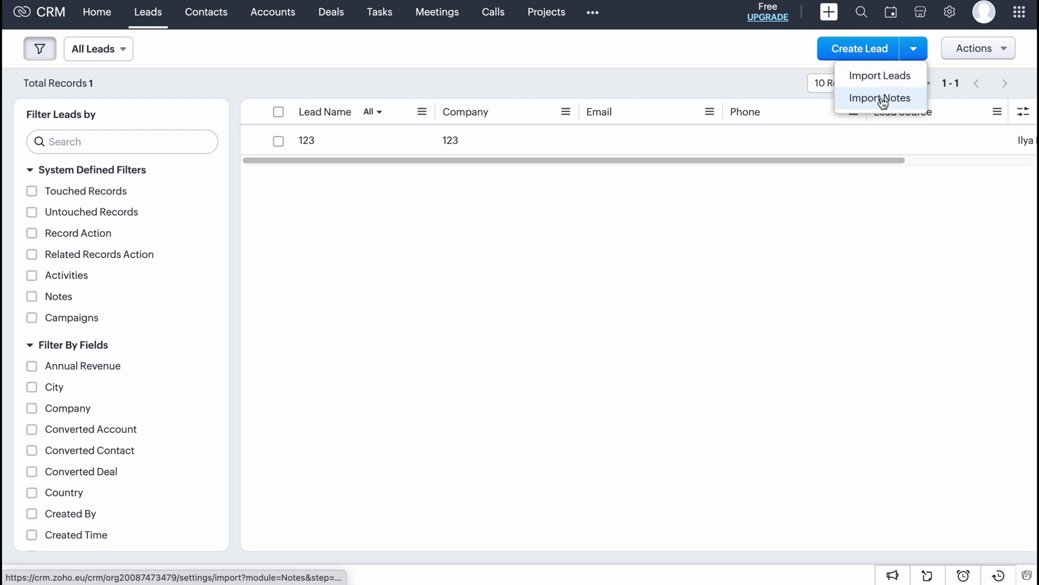
pyautogui.click(853, 49)
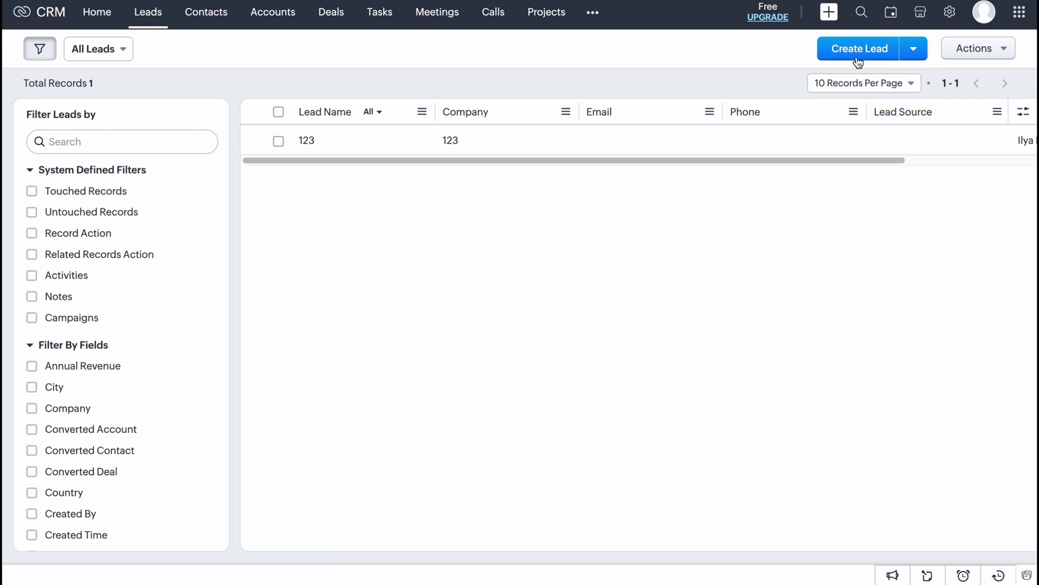
# - Enter HelperMan as the lead's company and fill in the lead's last name
pyautogui.scroll(-2, 333, 236)
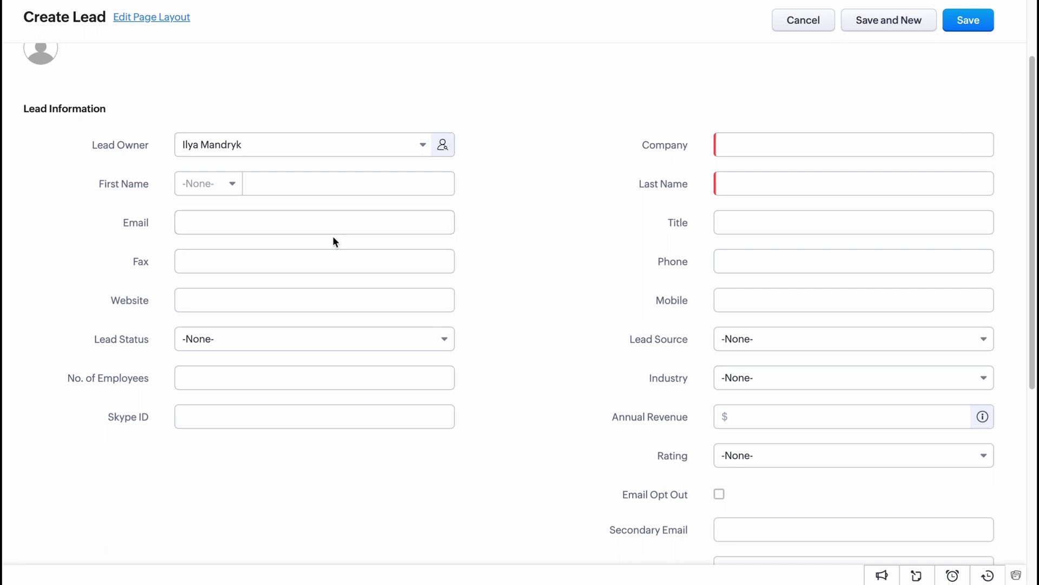
pyautogui.scroll(1, 297, 216)
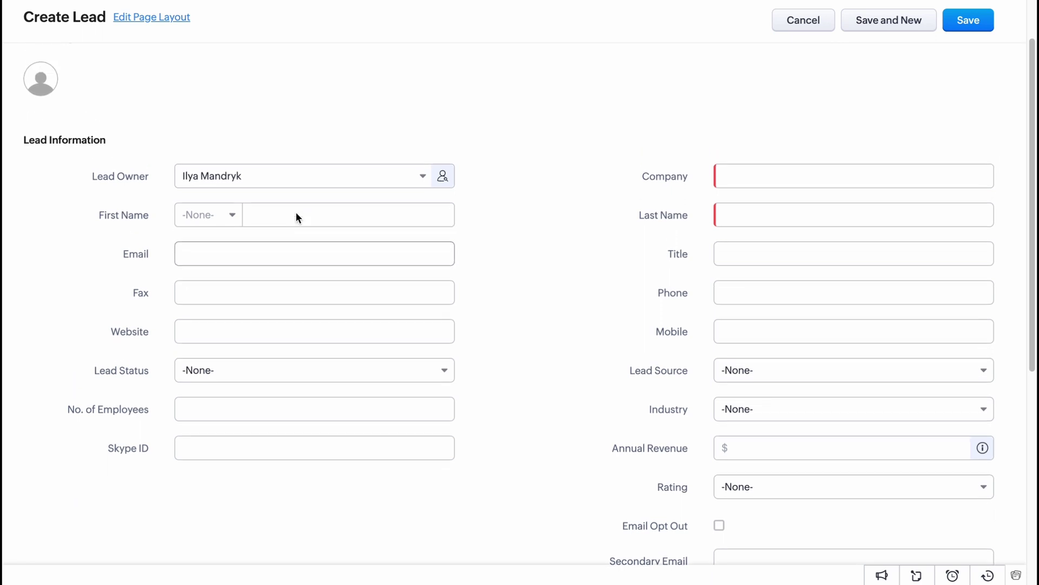
pyautogui.click(232, 253)
pyautogui.click(255, 291)
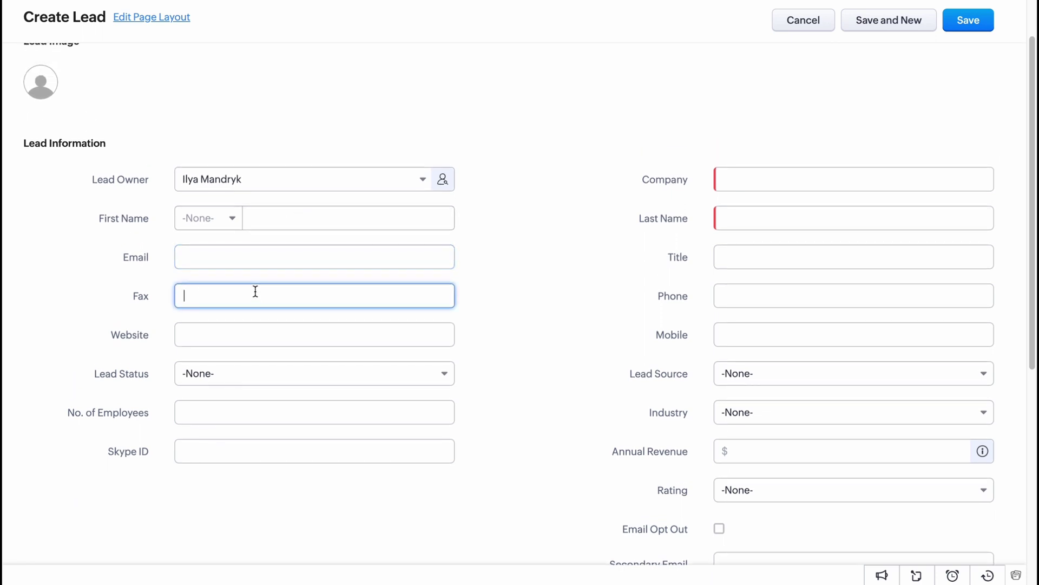
pyautogui.click(779, 184)
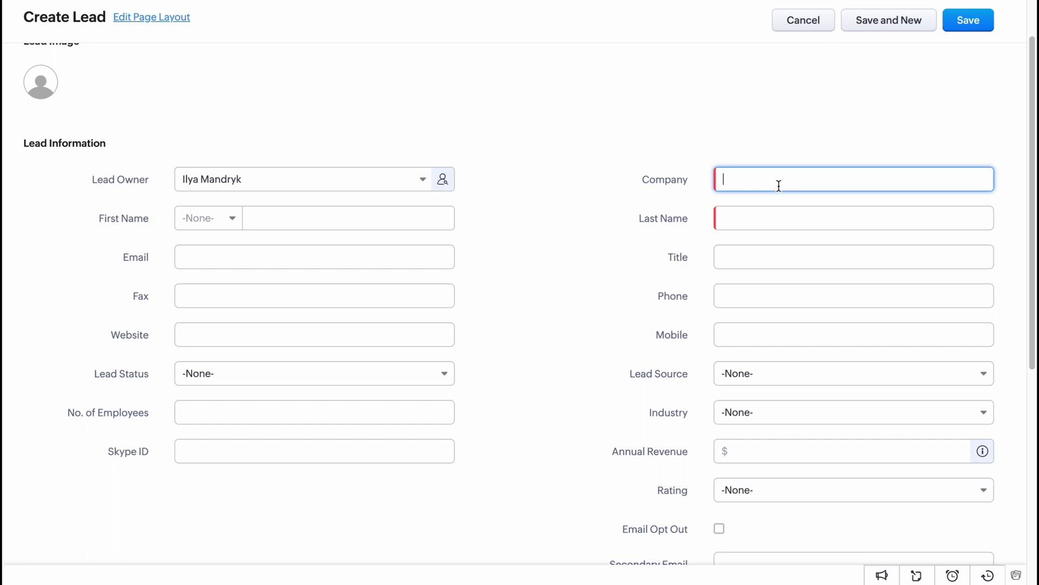
pyautogui.write('HelperMan')
pyautogui.click(772, 221)
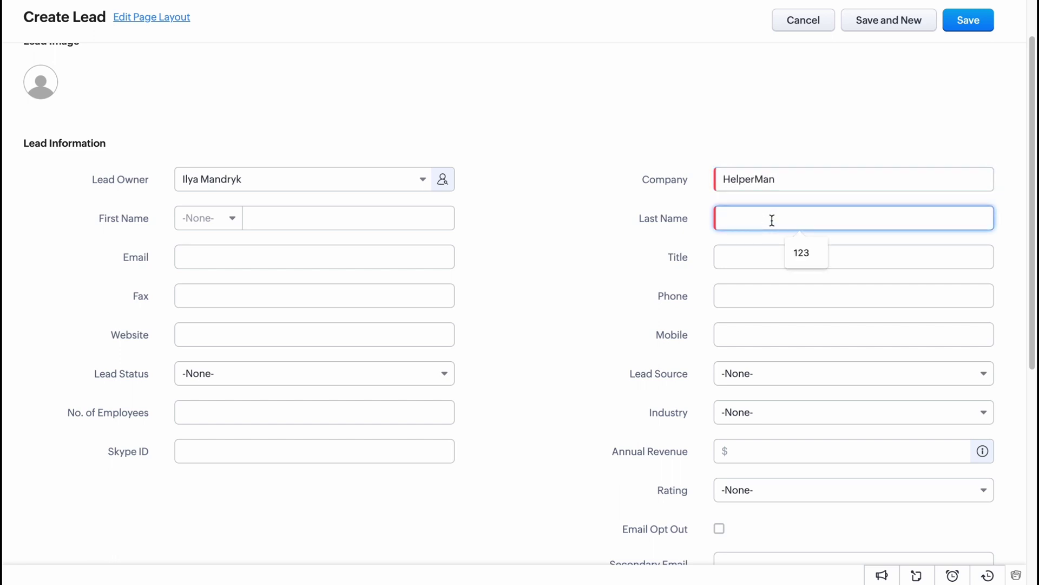
pyautogui.write('Morison')
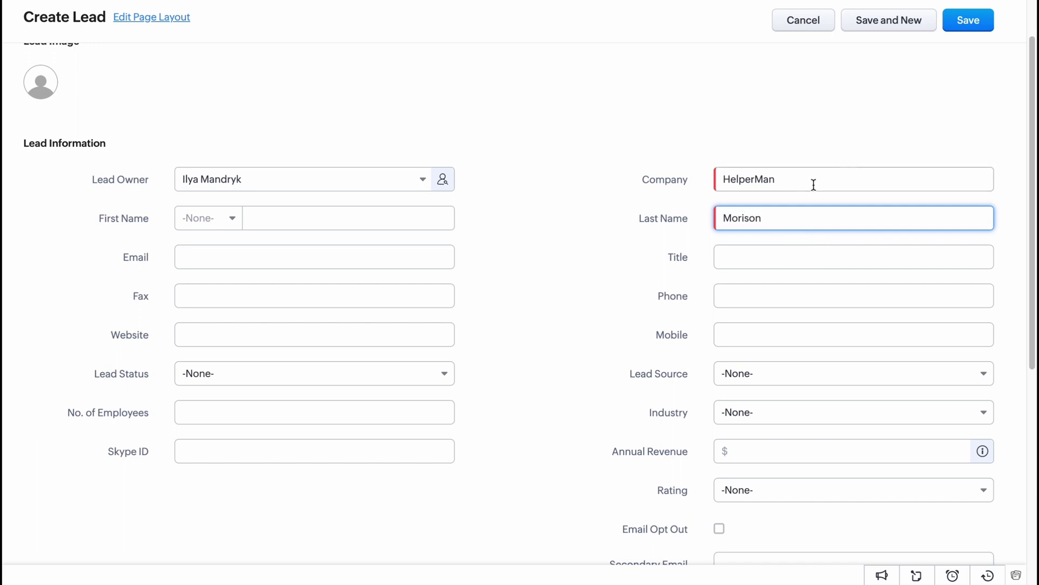
pyautogui.scroll(-6, 710, 204)
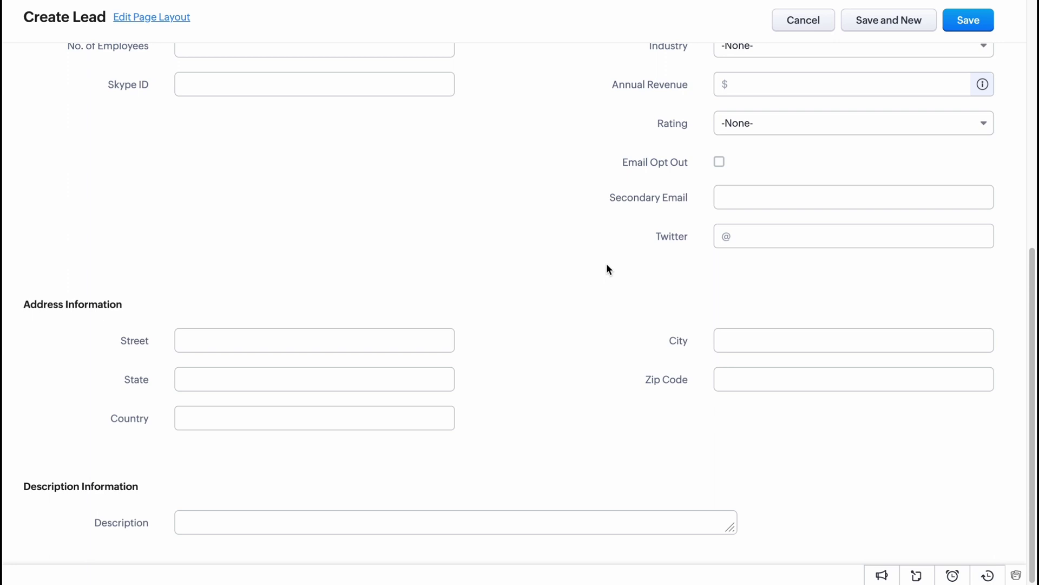
pyautogui.scroll(7, 585, 271)
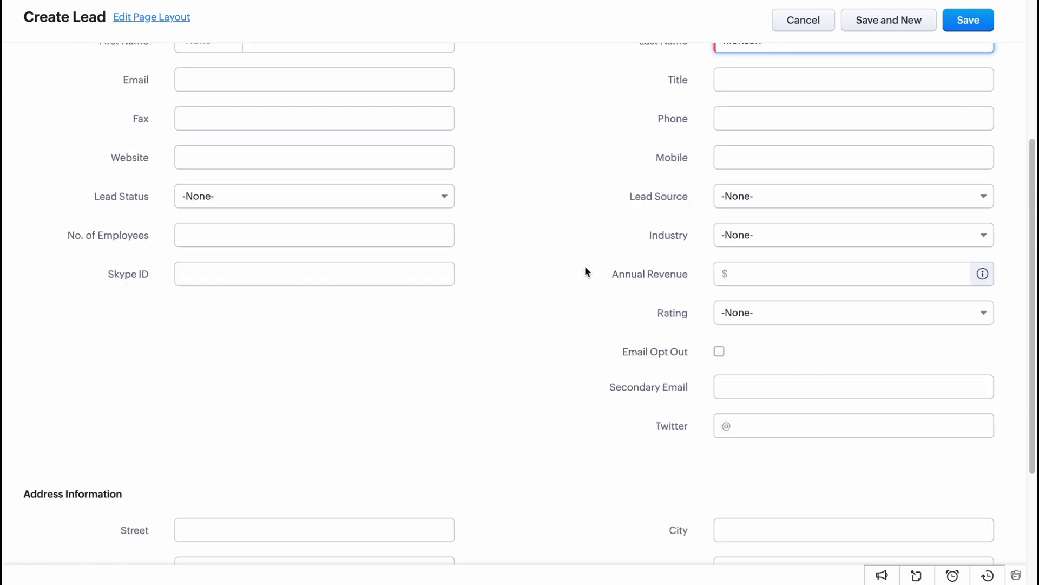
# - Save the HelperMan lead and reopen it from the Leads list
pyautogui.click(973, 56)
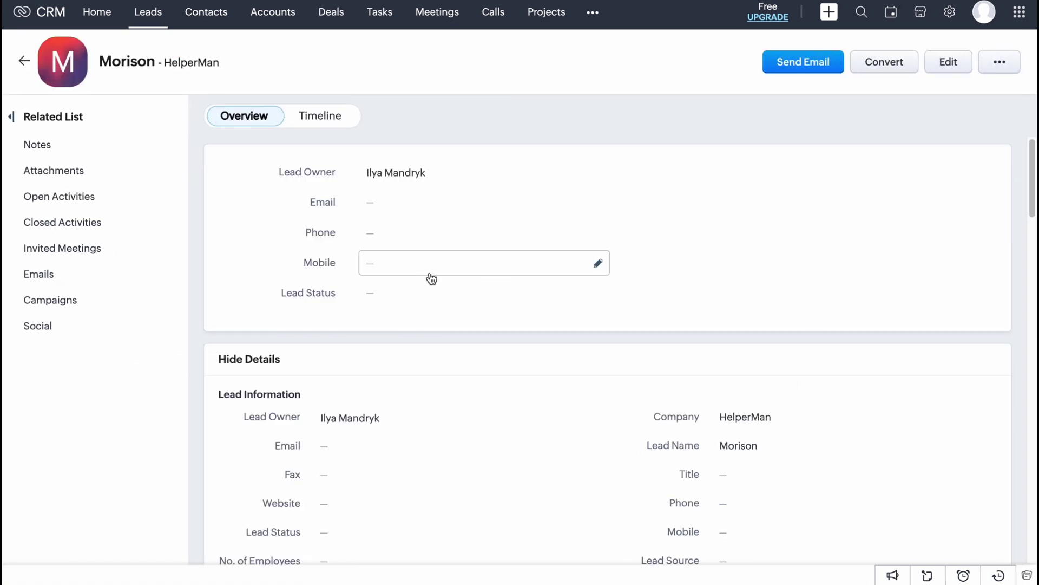
pyautogui.click(150, 17)
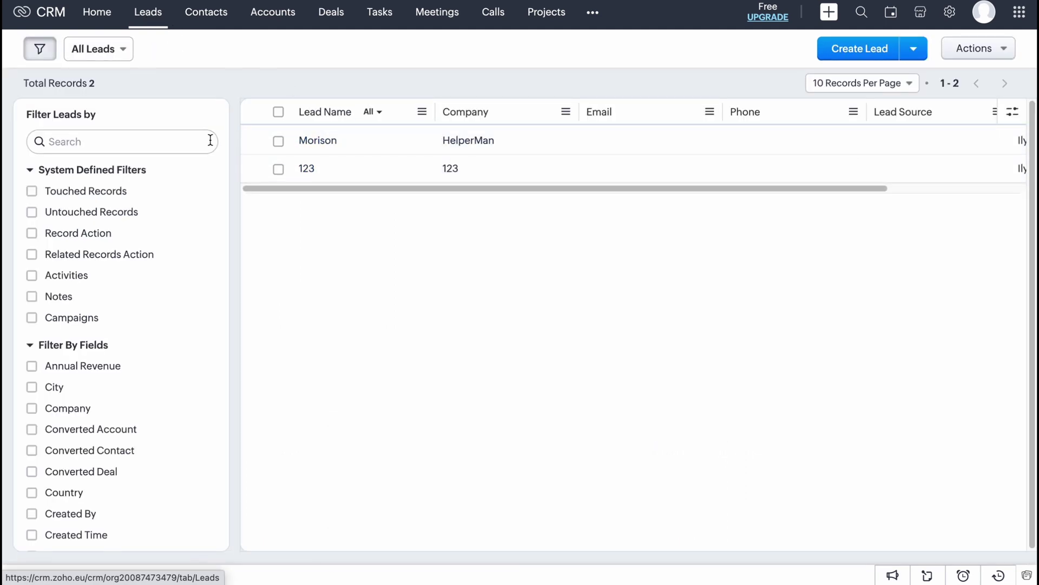
pyautogui.click(318, 142)
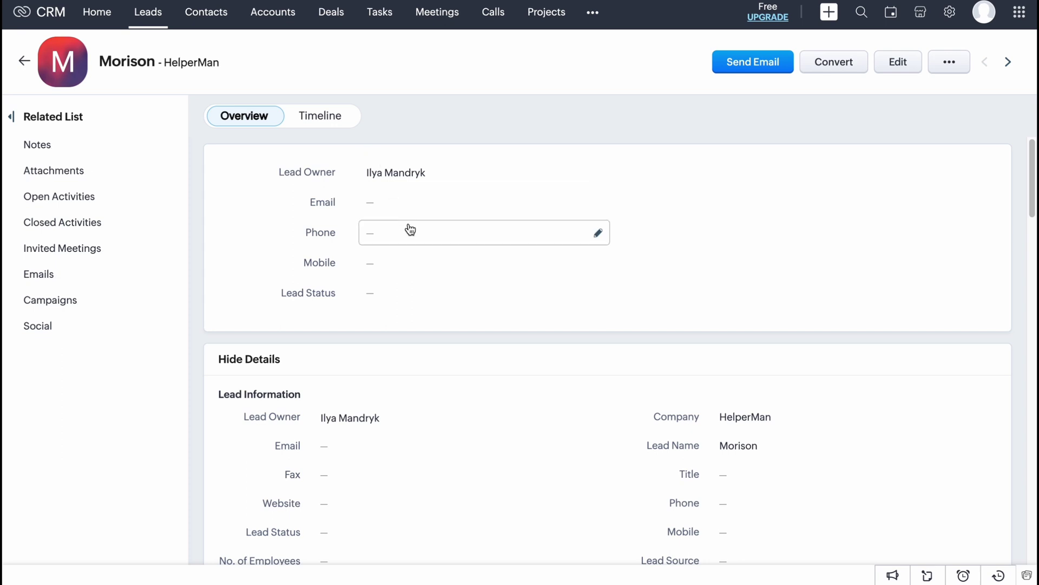
# - Jump through the lead's Notes, Attachments, Open and Closed Activities, then open it for editing
pyautogui.scroll(-1, 409, 230)
pyautogui.scroll(-3, 426, 256)
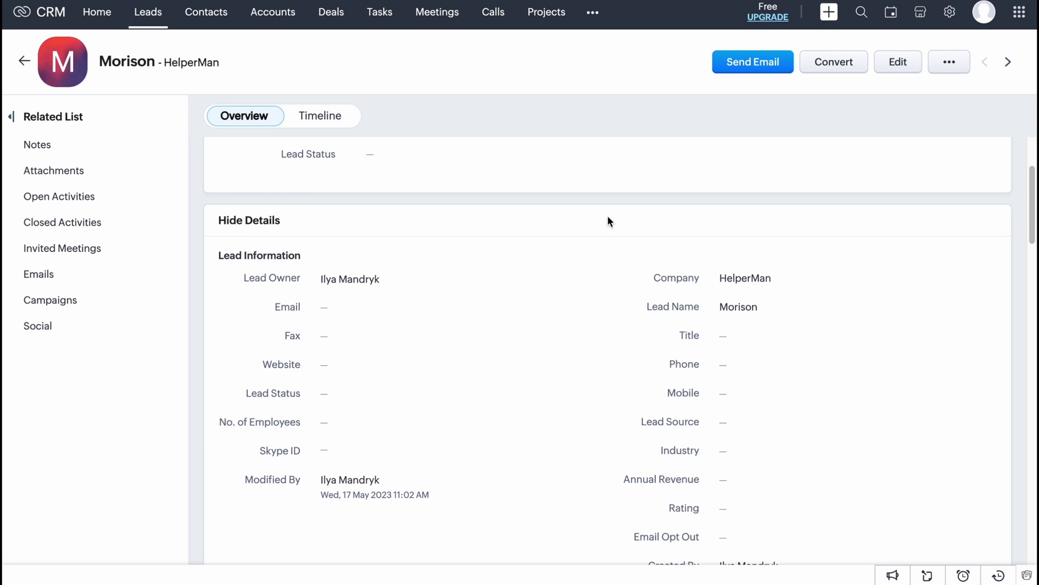
pyautogui.click(38, 157)
pyautogui.click(46, 178)
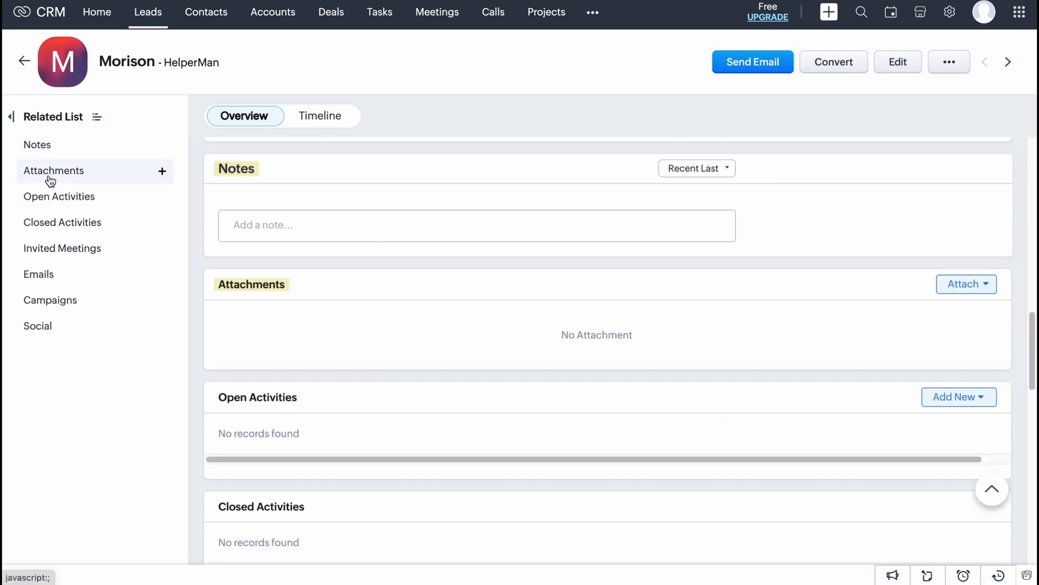
pyautogui.click(58, 206)
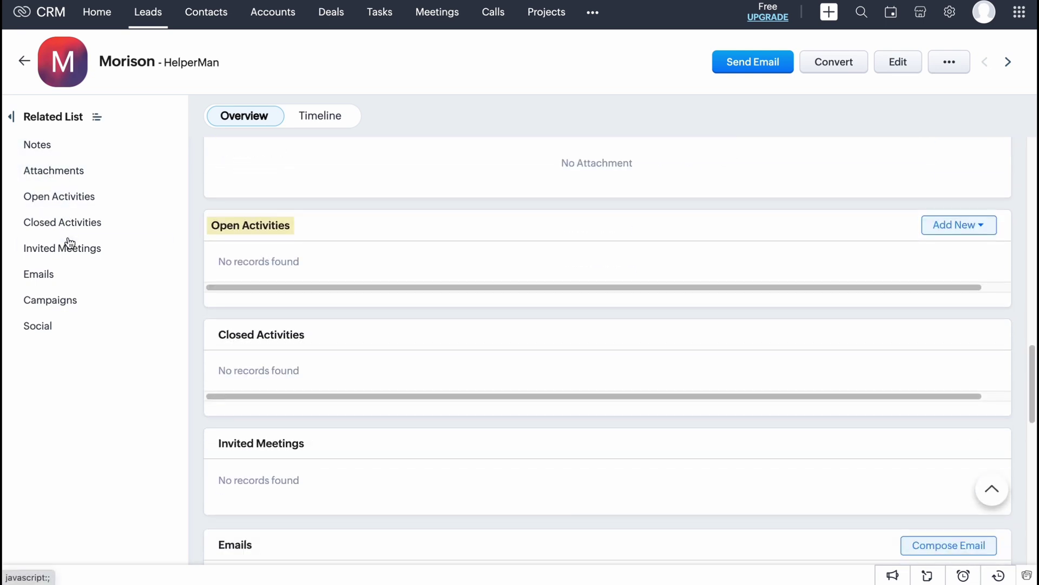
pyautogui.click(69, 229)
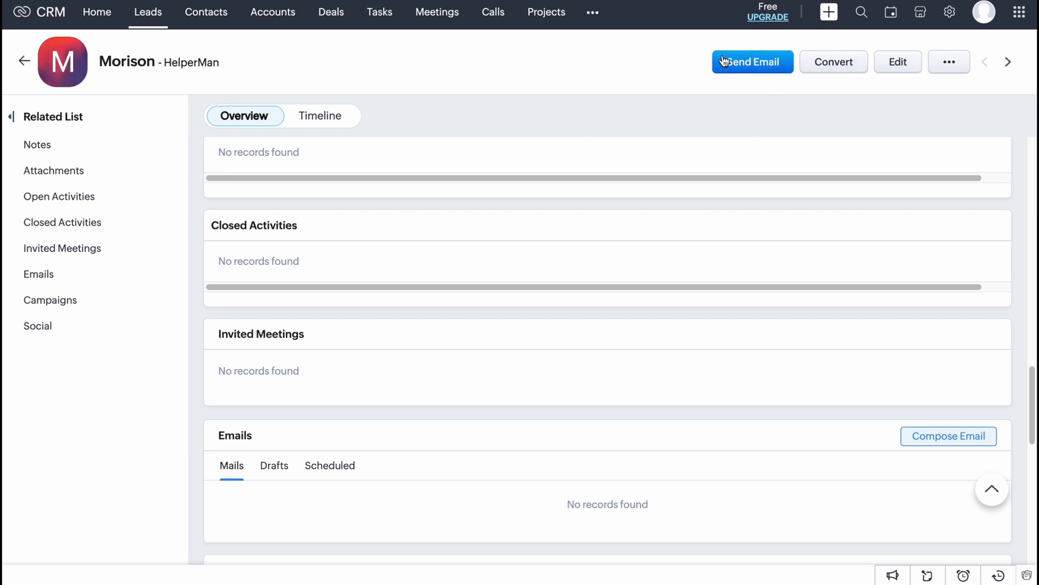
pyautogui.click(899, 67)
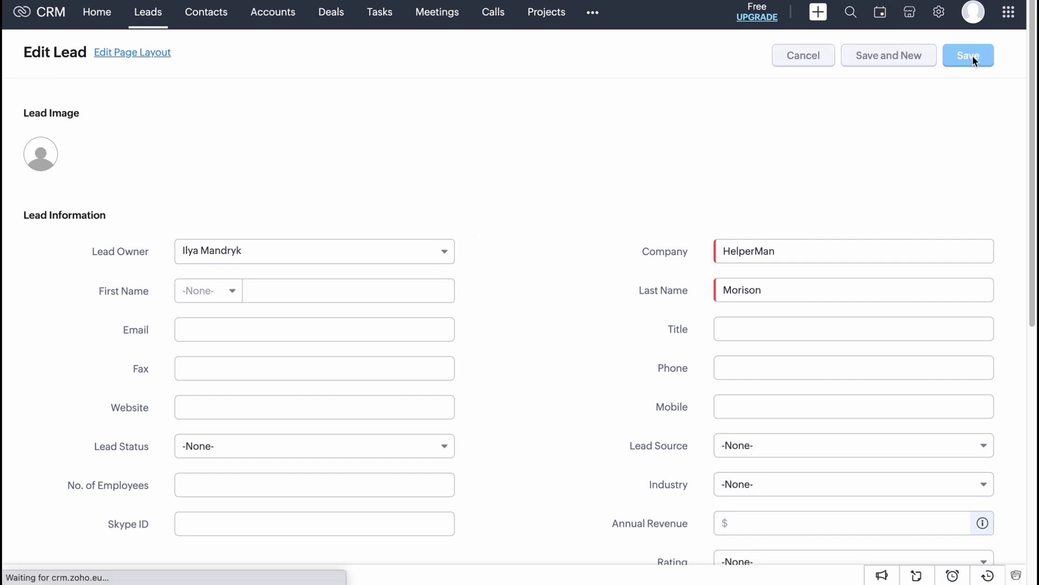
pyautogui.click(950, 62)
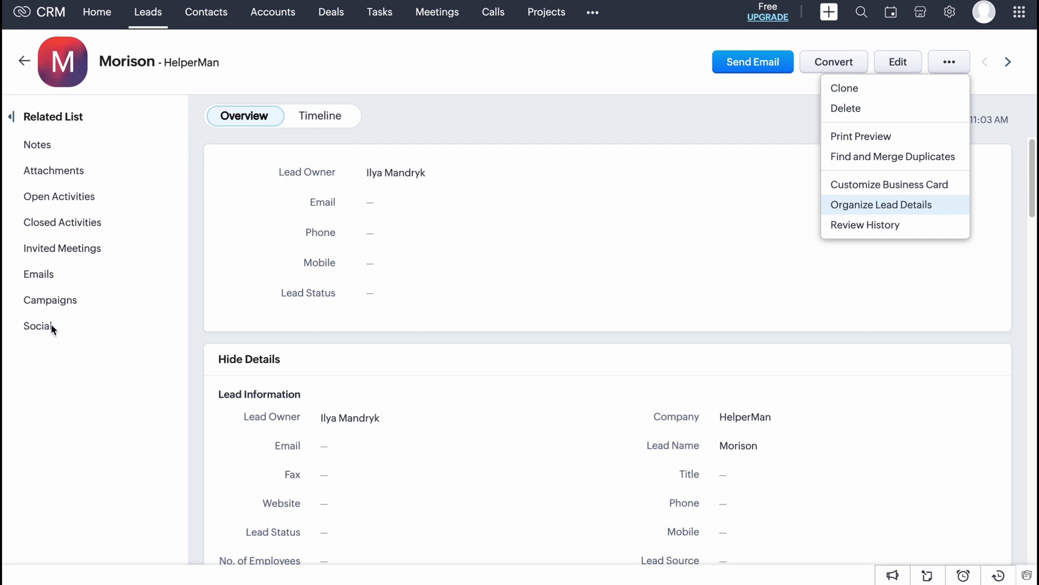
pyautogui.click(58, 366)
# - Go back to All Leads, scroll its columns sideways, and browse the Filter Leads fields
pyautogui.click(24, 60)
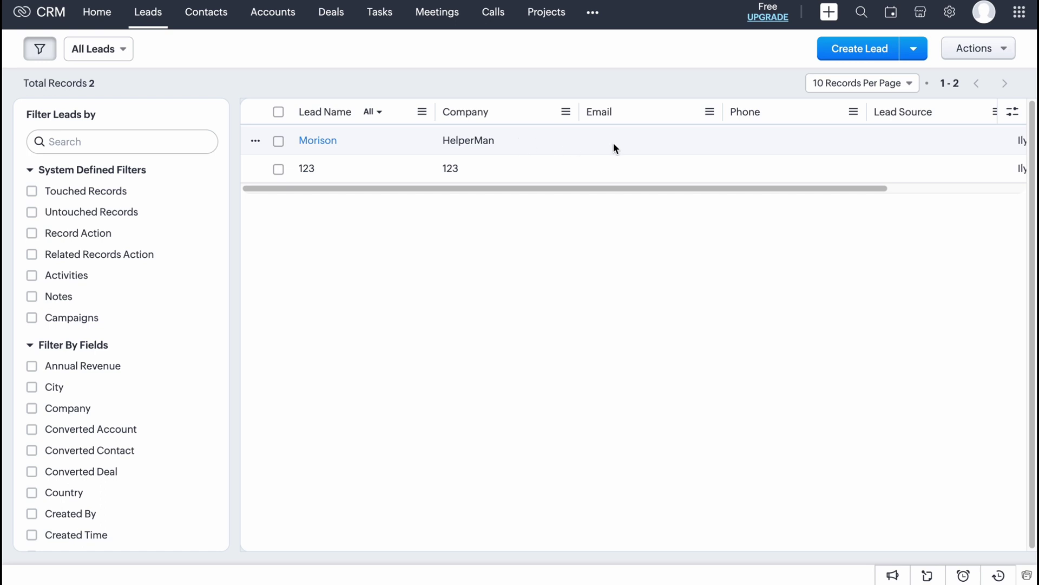
pyautogui.hscroll(3, 632, 129)
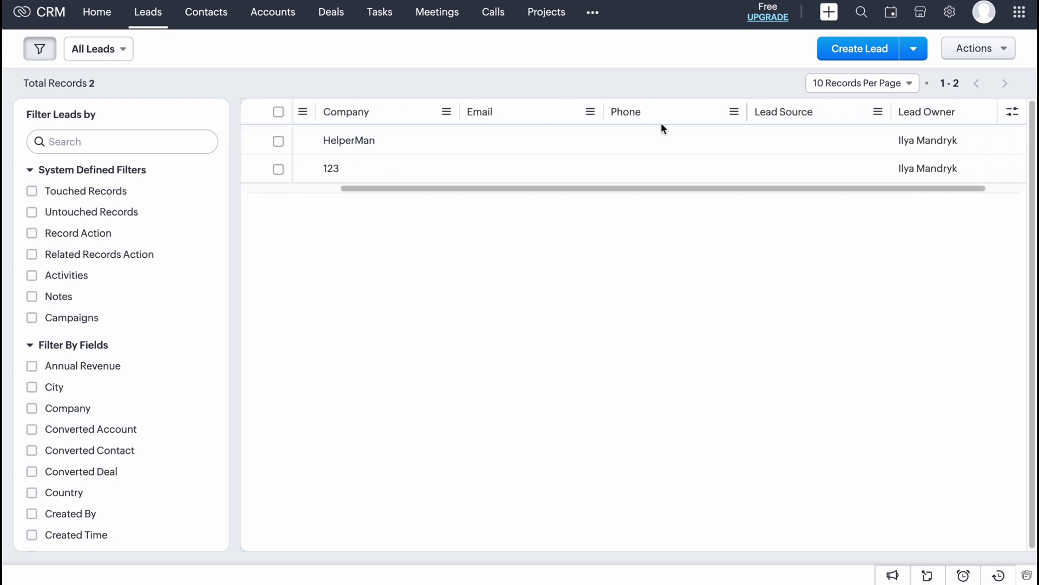
pyautogui.hscroll(2, 677, 128)
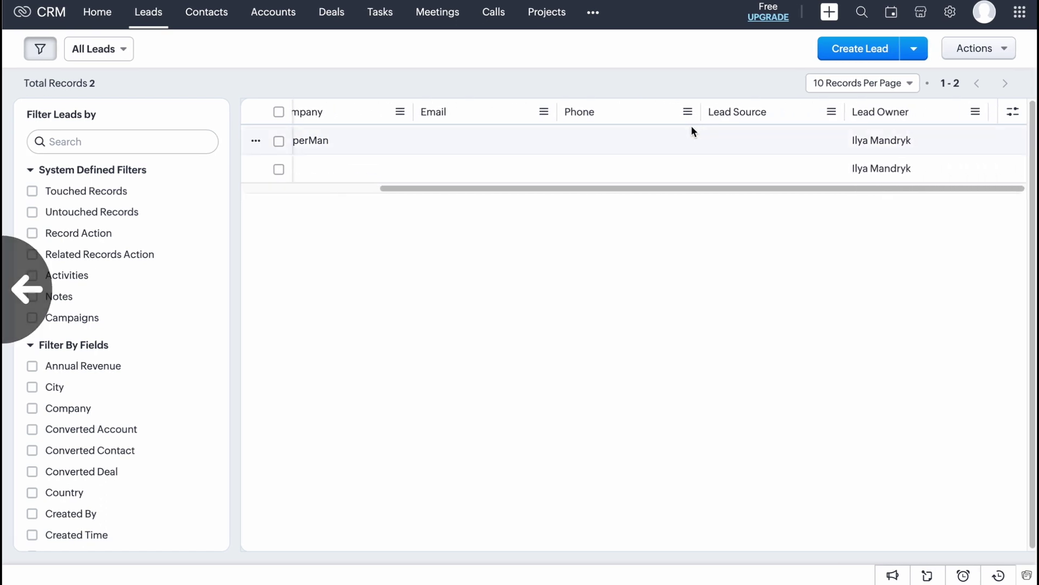
pyautogui.hscroll(-3, 691, 130)
pyautogui.click(162, 12)
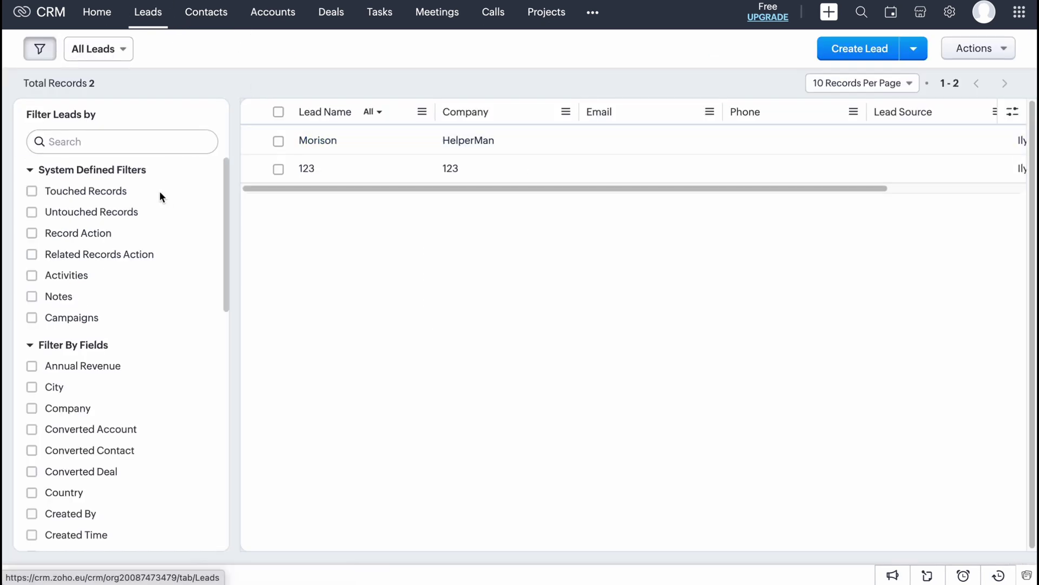
pyautogui.scroll(-2, 83, 227)
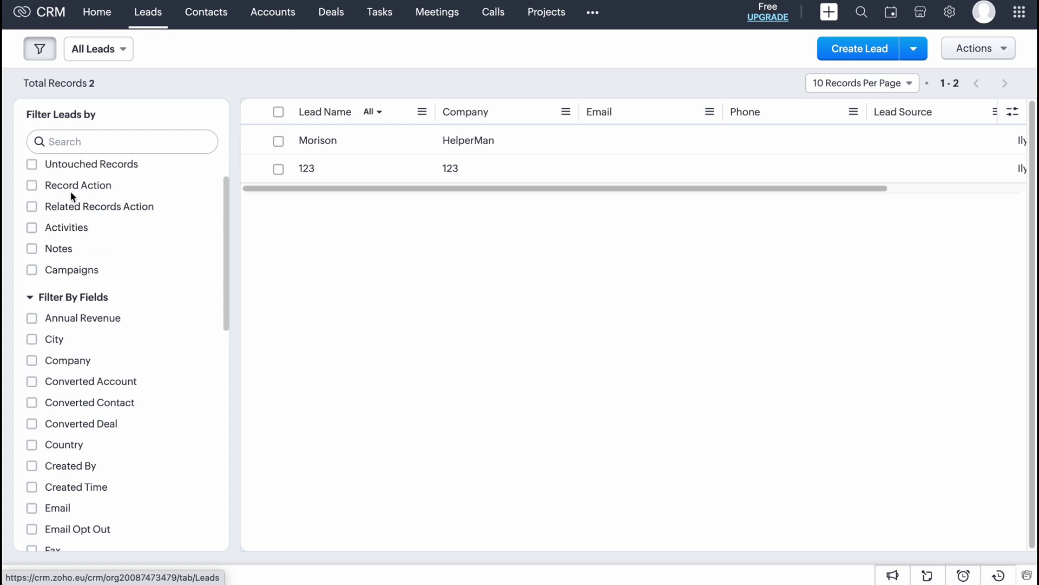
pyautogui.scroll(2, 119, 214)
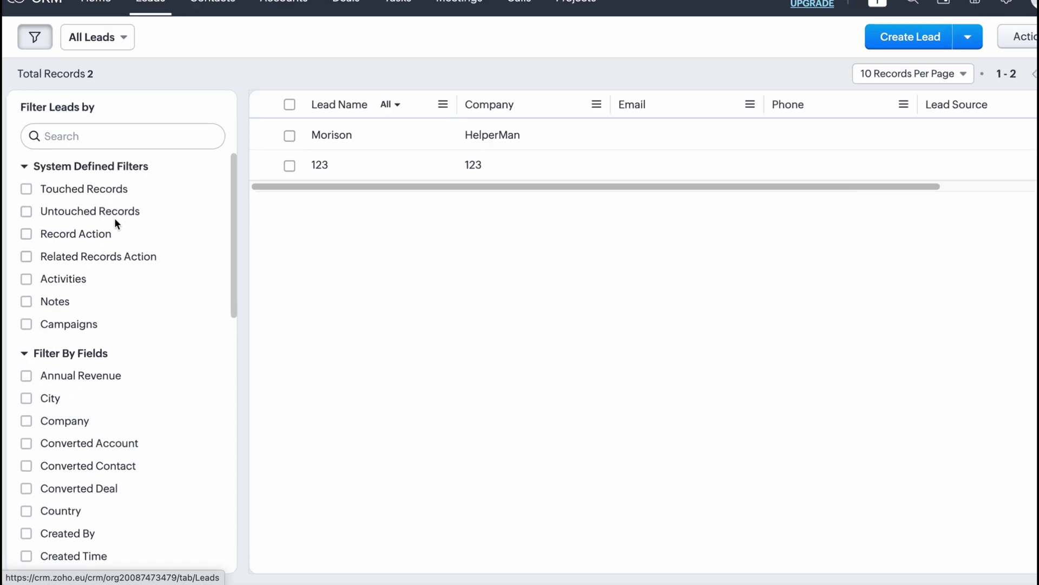
pyautogui.scroll(-5, 107, 248)
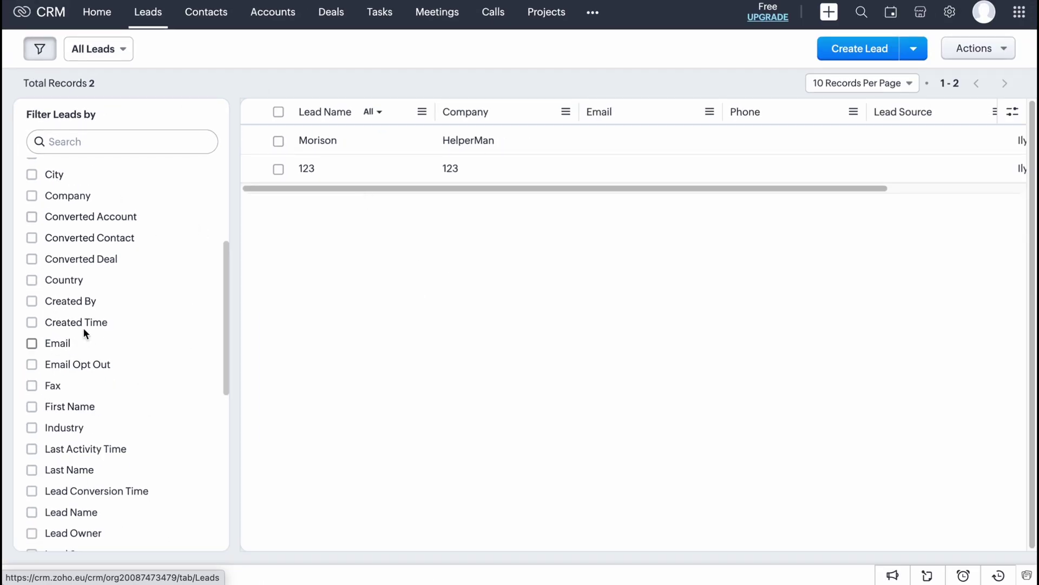
# - Open the only contact from Contacts and view its Timeline's Contact Created entry
pyautogui.click(216, 25)
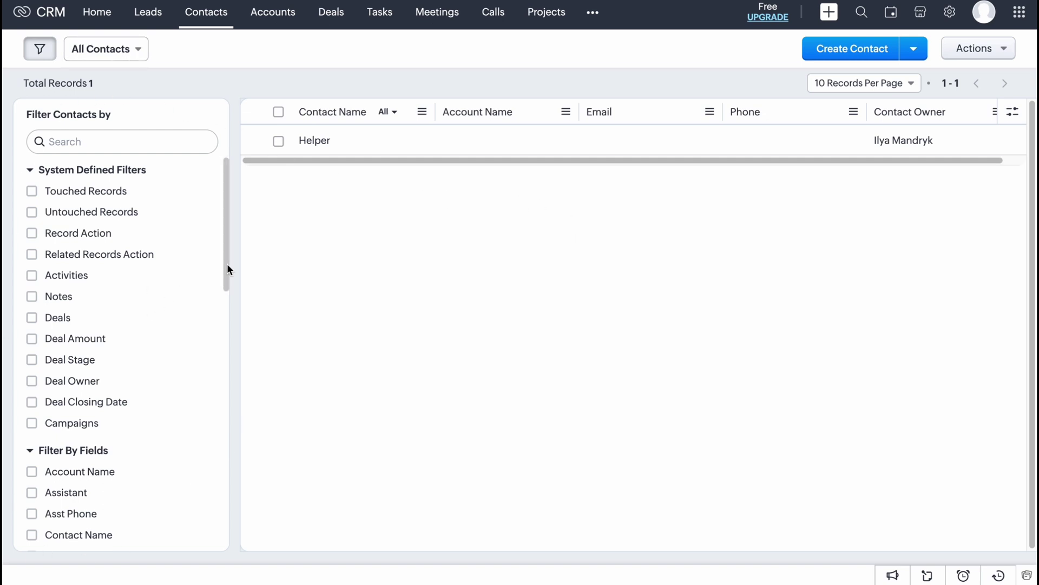
pyautogui.click(309, 142)
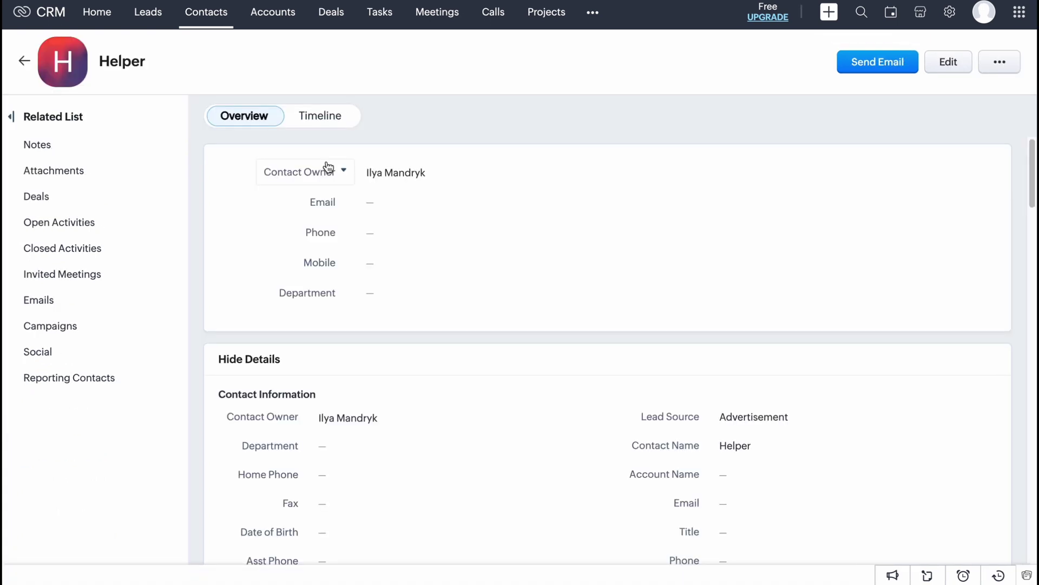
pyautogui.scroll(-1, 346, 296)
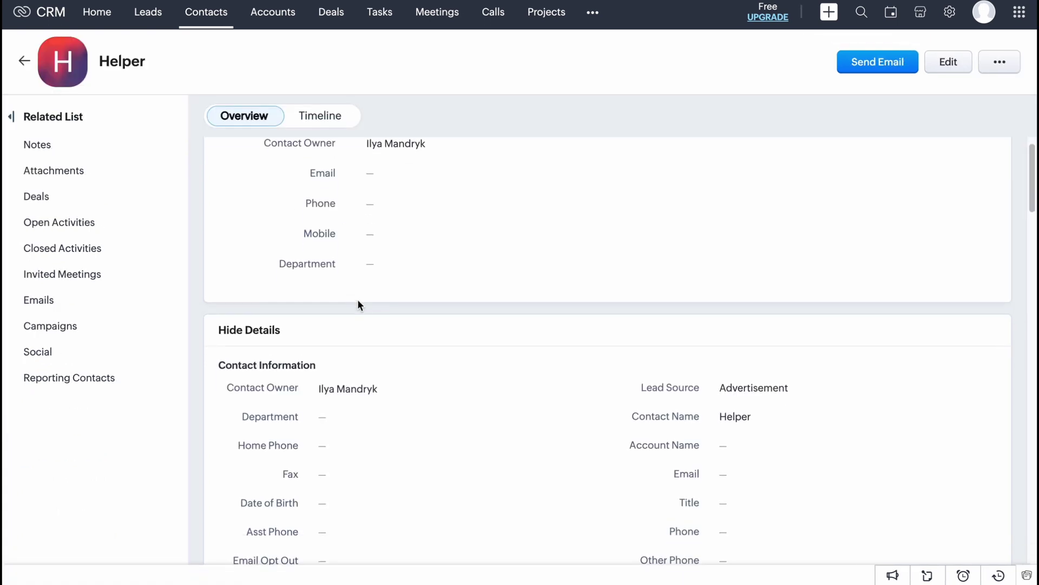
pyautogui.click(305, 121)
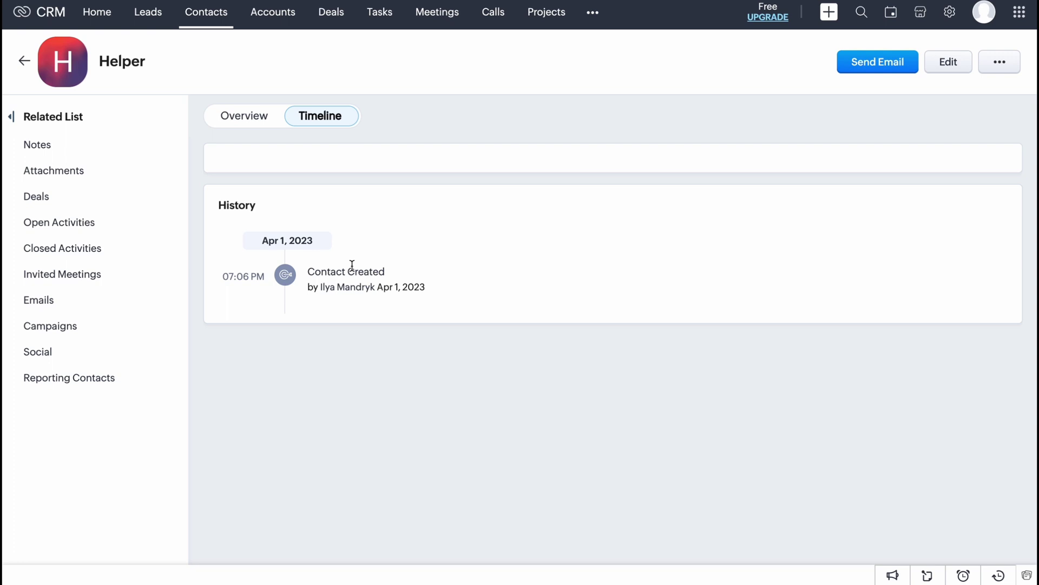
# - Check the Accounts list holding account 123, then view the empty Deals module
pyautogui.click(277, 13)
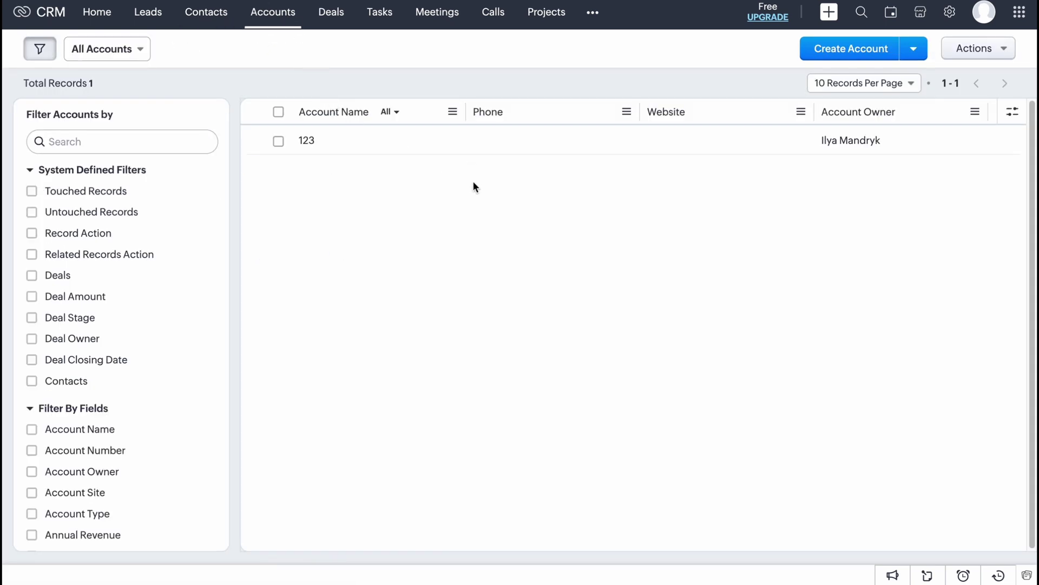
pyautogui.click(339, 22)
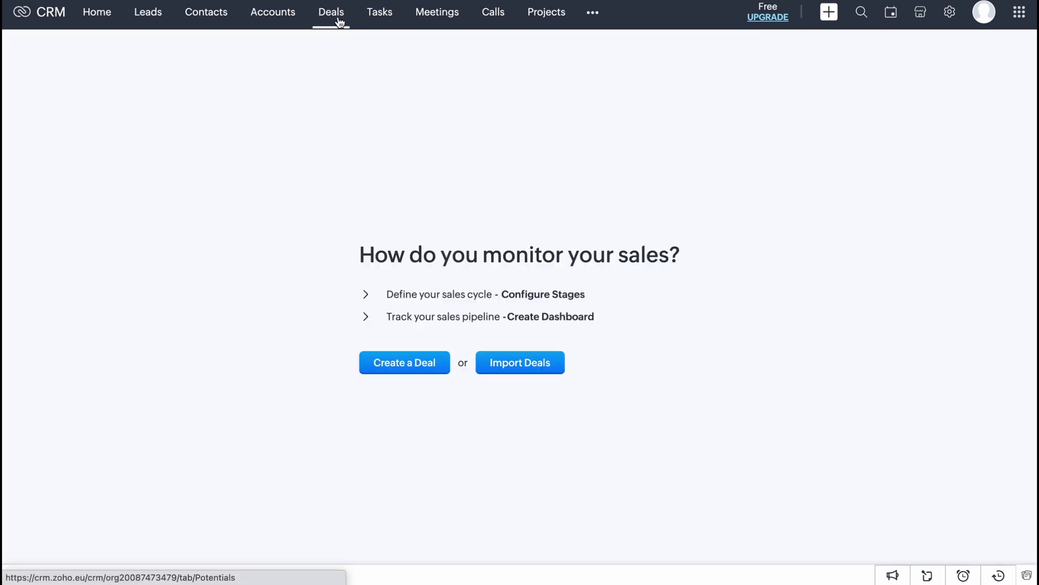
pyautogui.moveTo(341, 247); pyautogui.dragTo(846, 314)
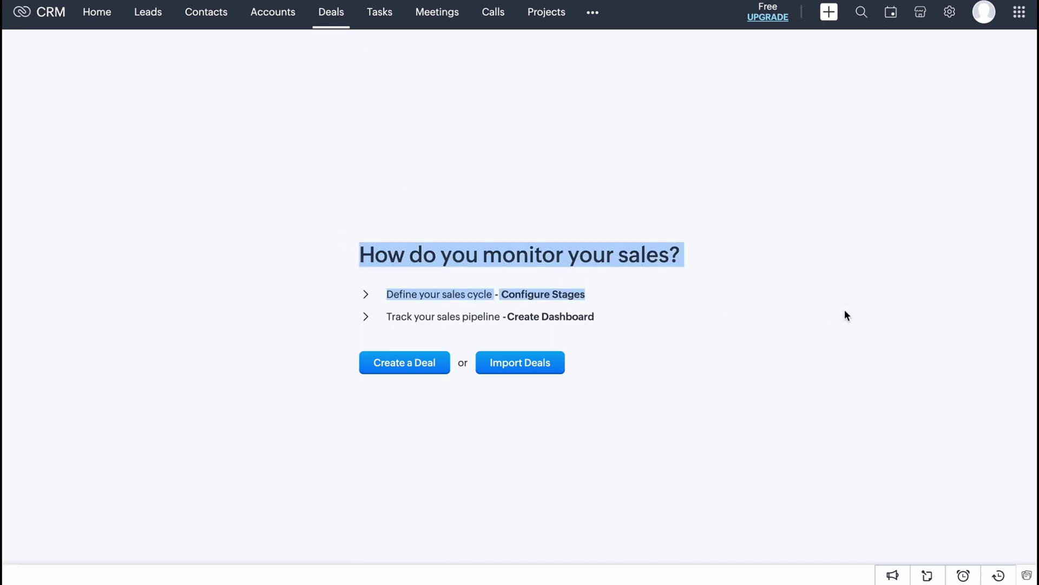
pyautogui.click(845, 311)
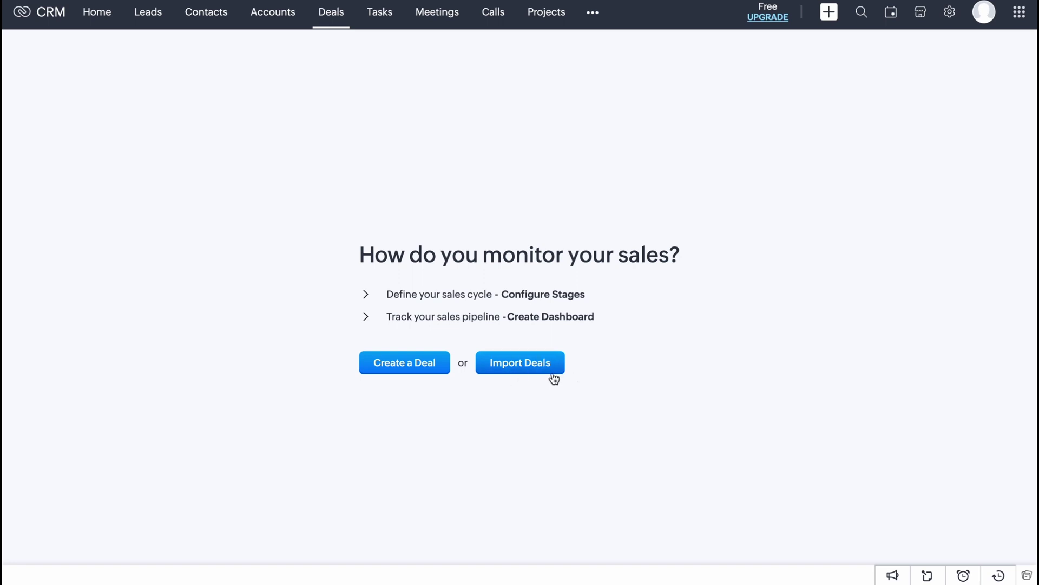
# - Save a new deal 'Sell tshirts' for account 123, closing 18.05.2023, stage Needs Analysis
pyautogui.click(429, 372)
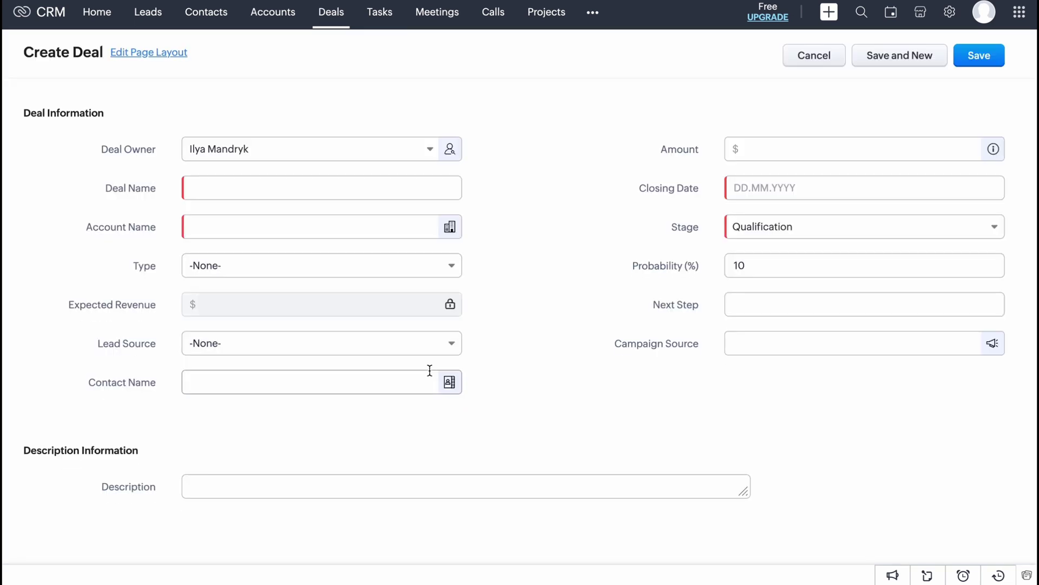
pyautogui.click(276, 186)
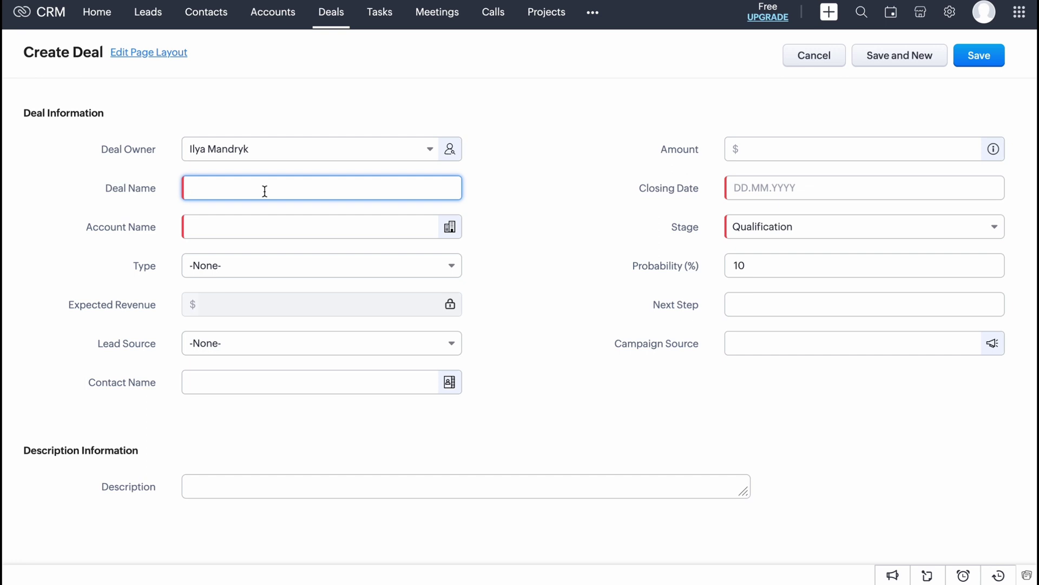
pyautogui.write('Sek')
pyautogui.click(273, 225)
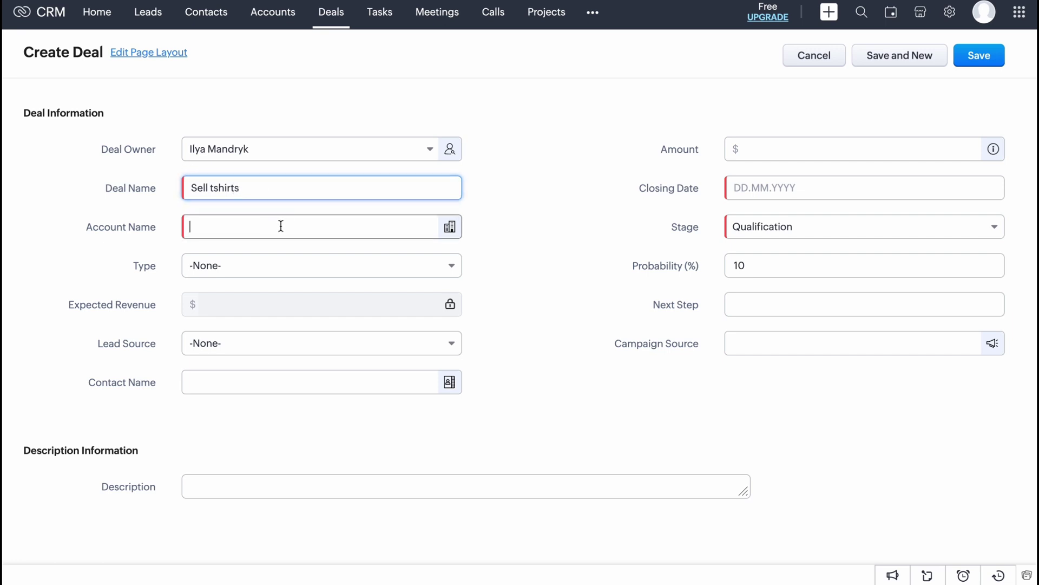
pyautogui.click(222, 272)
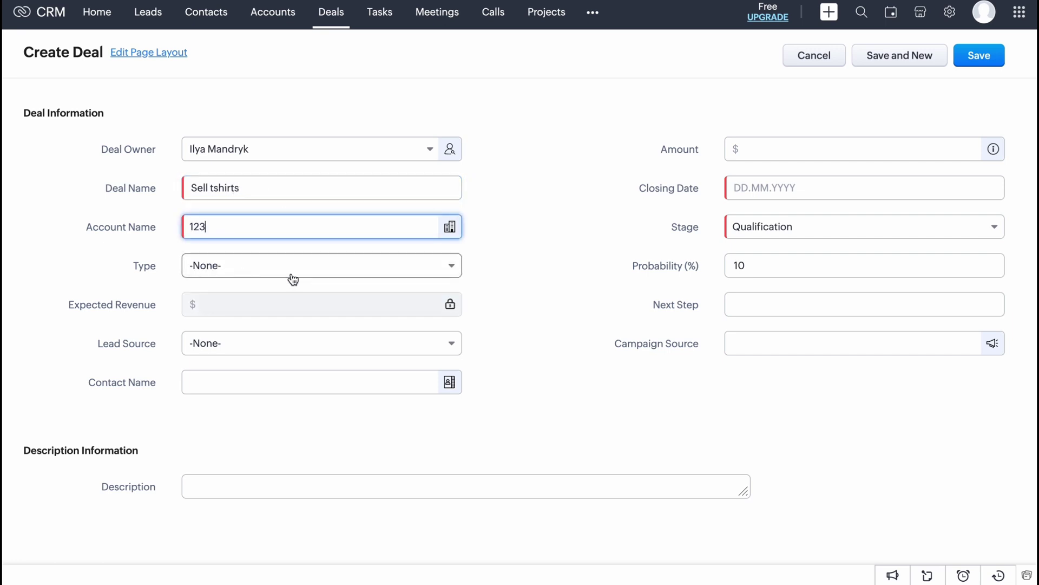
pyautogui.click(781, 191)
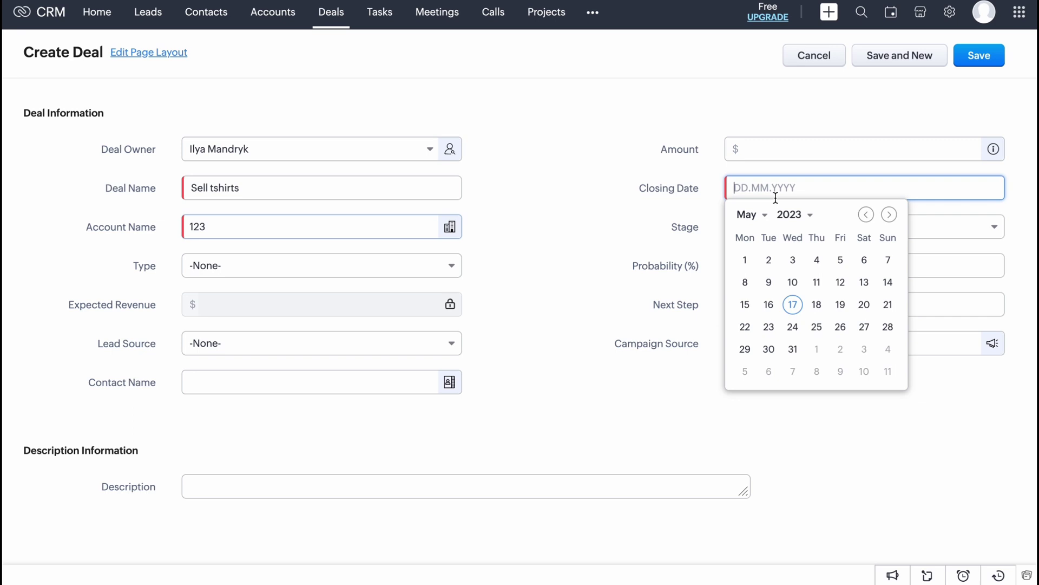
pyautogui.click(818, 304)
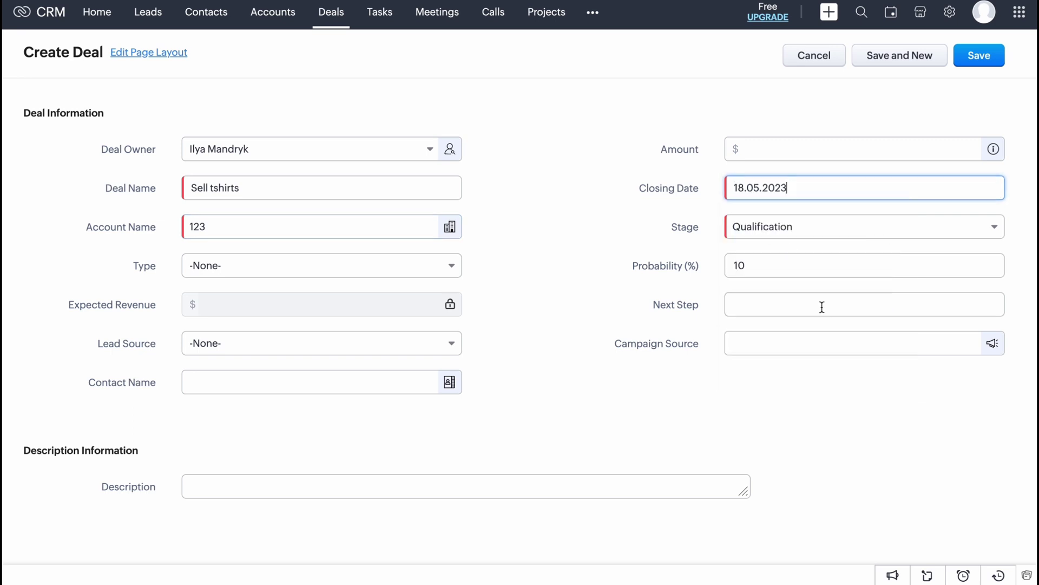
pyautogui.click(770, 233)
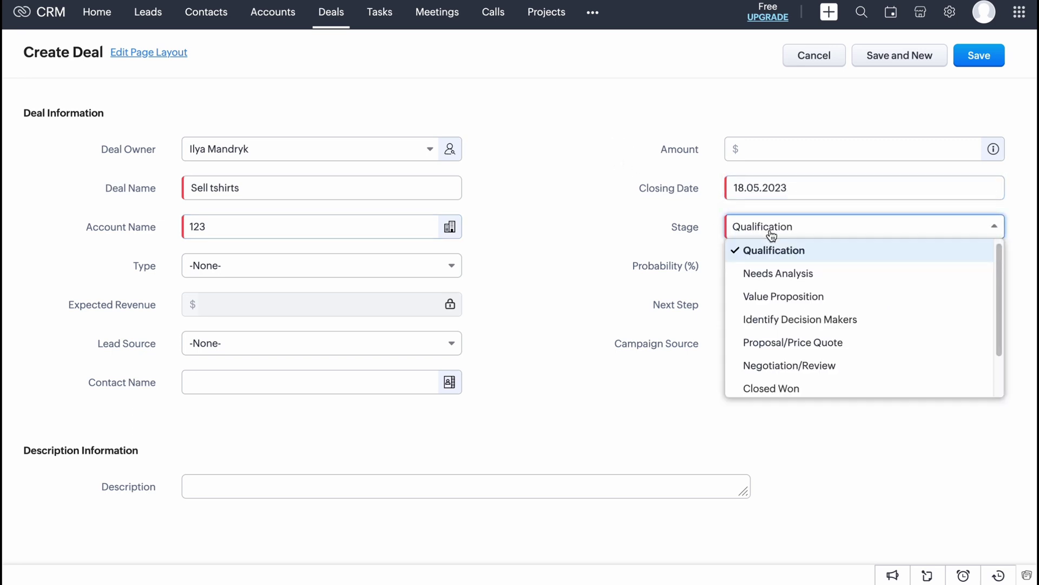
pyautogui.click(766, 277)
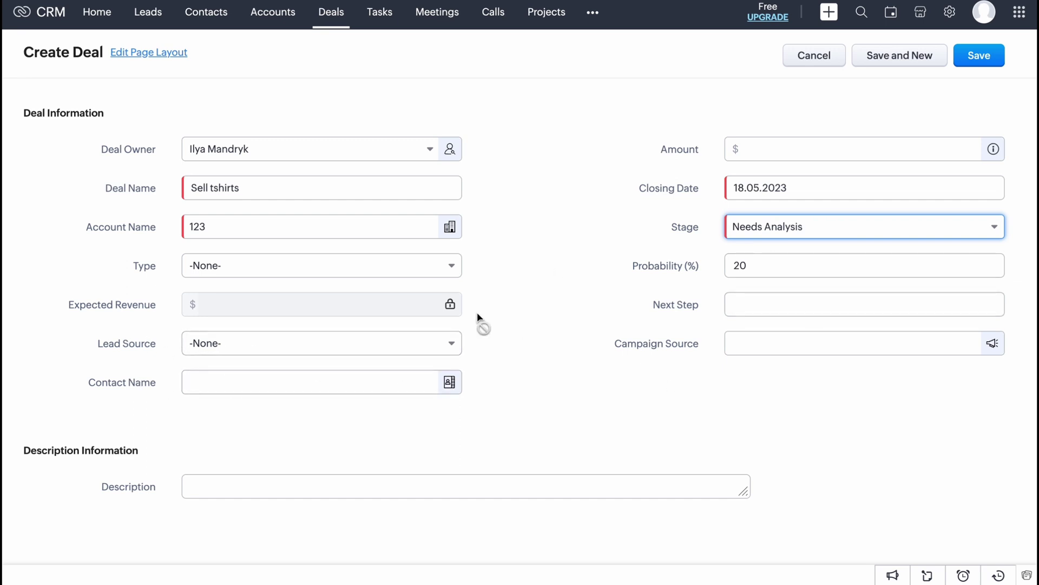
pyautogui.click(987, 57)
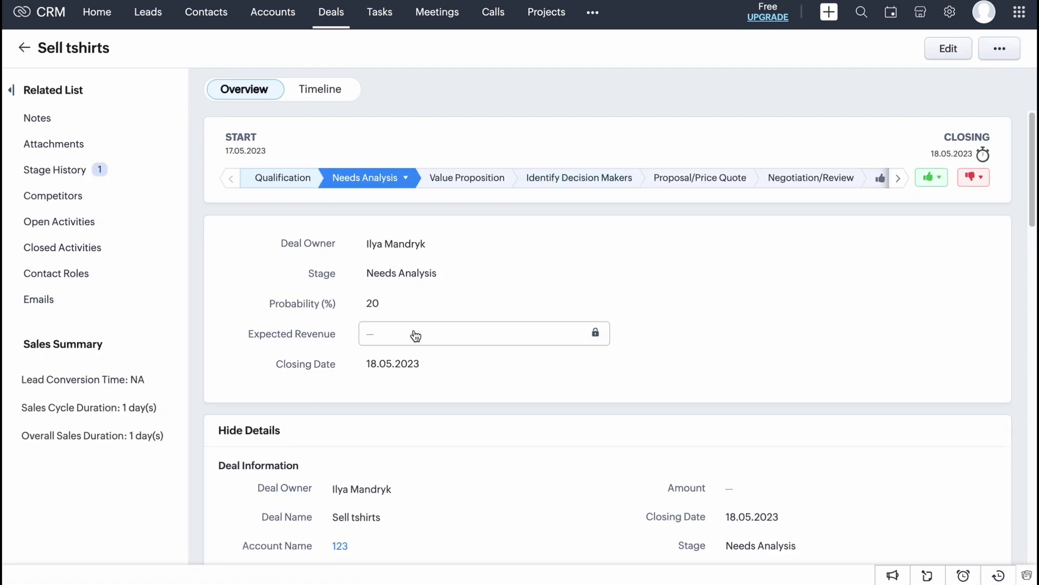
# - Switch the deal among Qualification, Needs Analysis and Value Proposition, ending at Value Proposition, then view Timeline
pyautogui.click(292, 178)
pyautogui.click(367, 179)
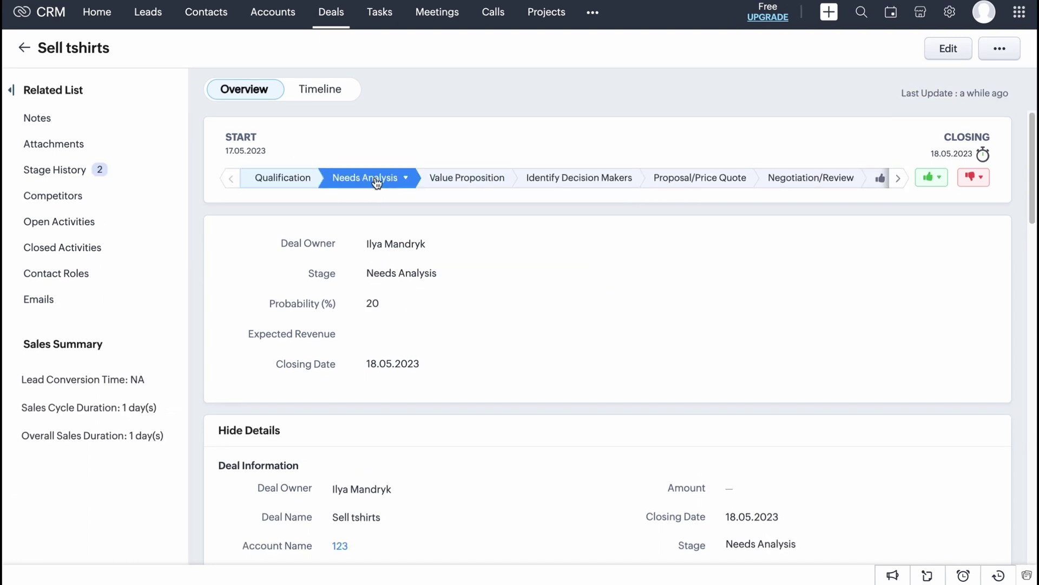
pyautogui.click(490, 183)
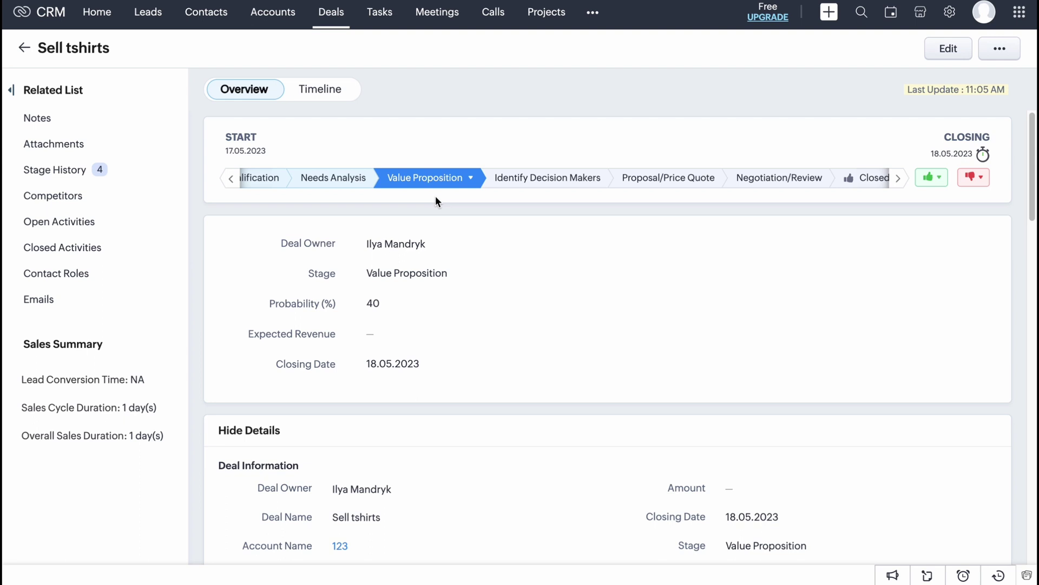
pyautogui.click(298, 184)
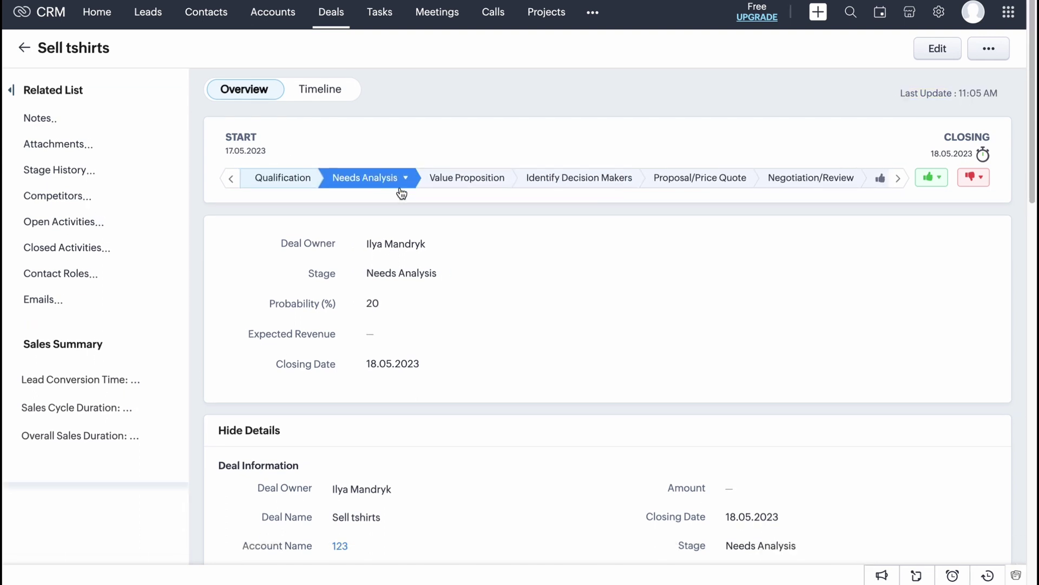
pyautogui.click(459, 179)
pyautogui.click(495, 184)
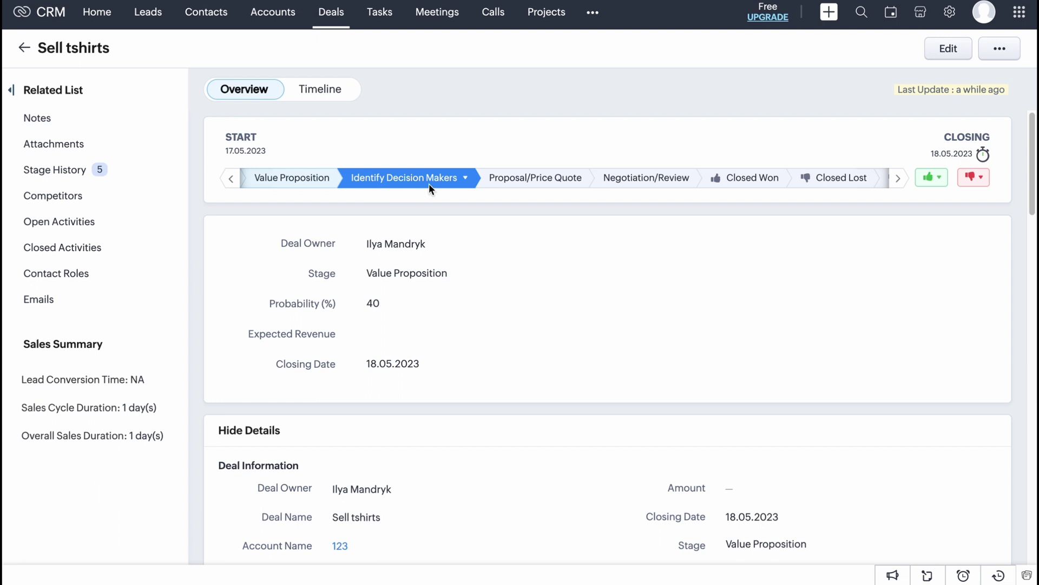
pyautogui.click(331, 89)
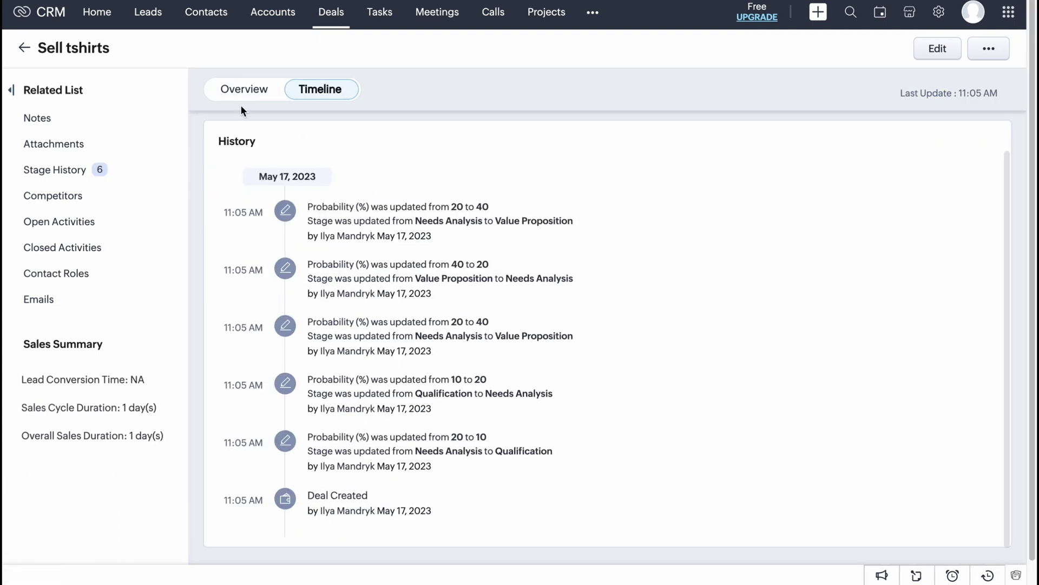
# - Scroll through the Sell tshirts deal's Overview details and stage history
pyautogui.click(240, 93)
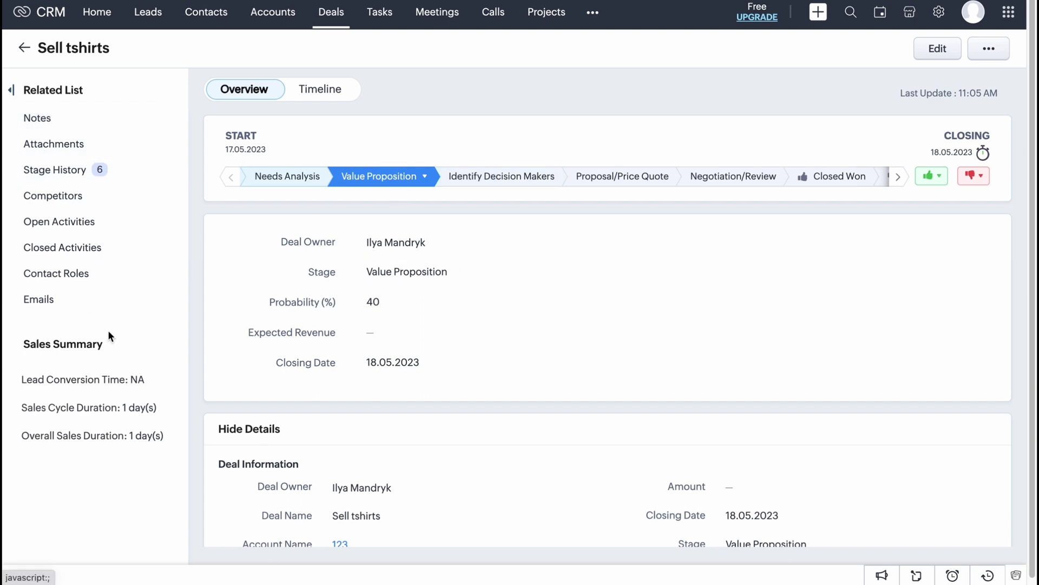
pyautogui.scroll(-2, 536, 362)
pyautogui.scroll(-12, 524, 356)
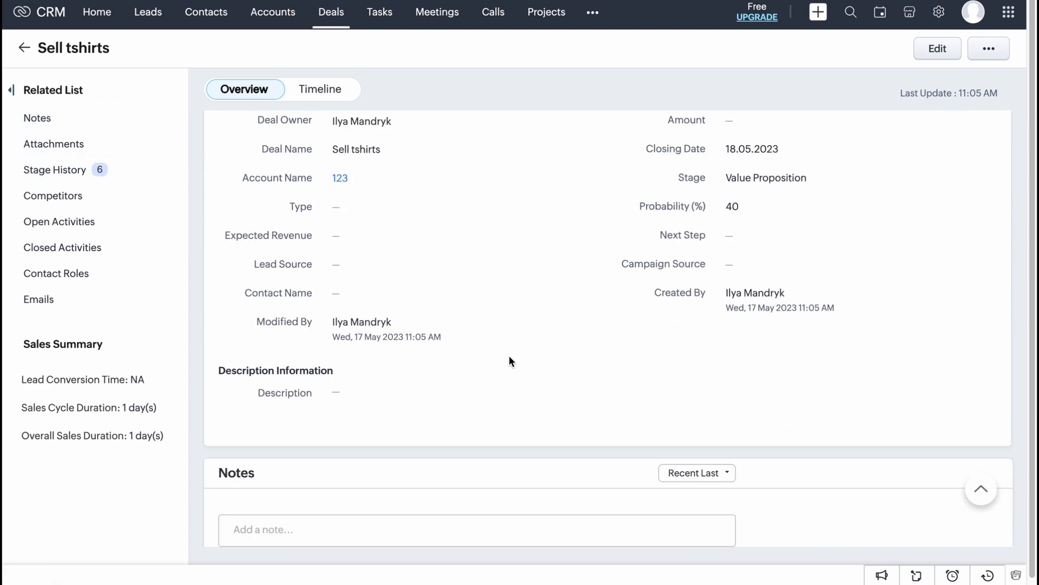
pyautogui.scroll(-6, 509, 359)
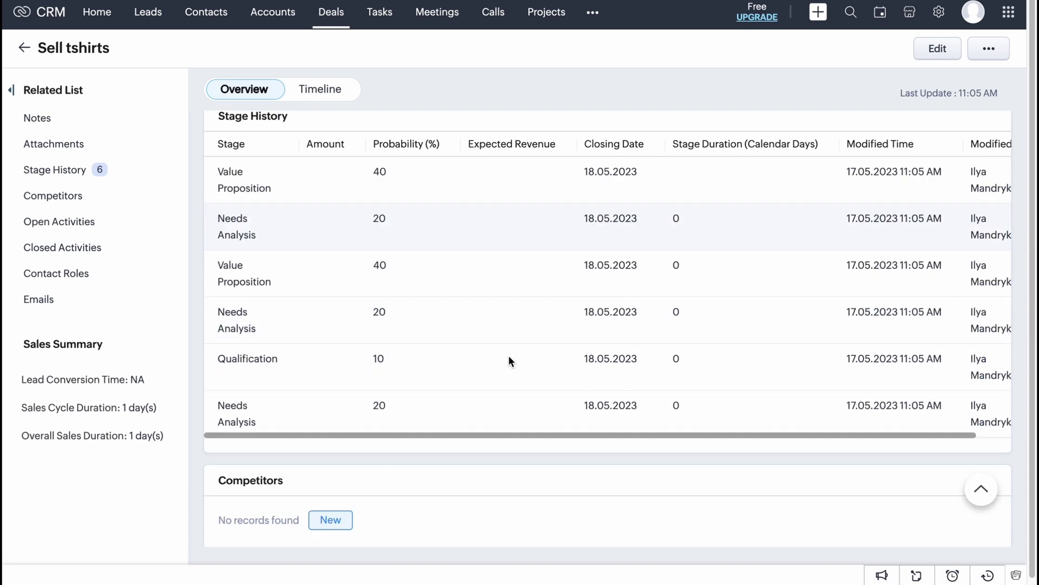
pyautogui.scroll(20, 508, 355)
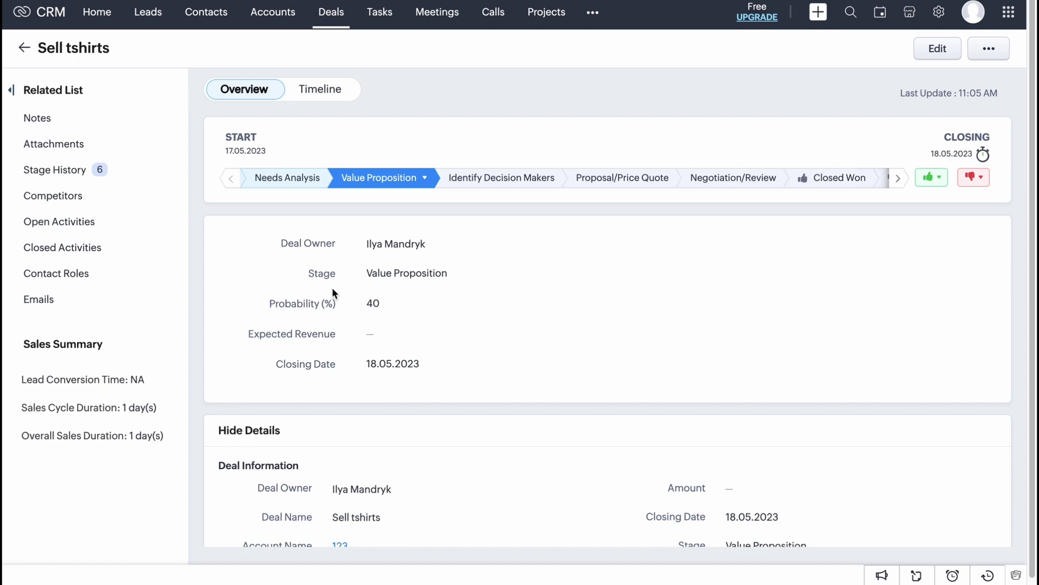
# - Check the deal's Notes and Attachments, then go back to the deals stage board
pyautogui.click(58, 124)
pyautogui.click(55, 151)
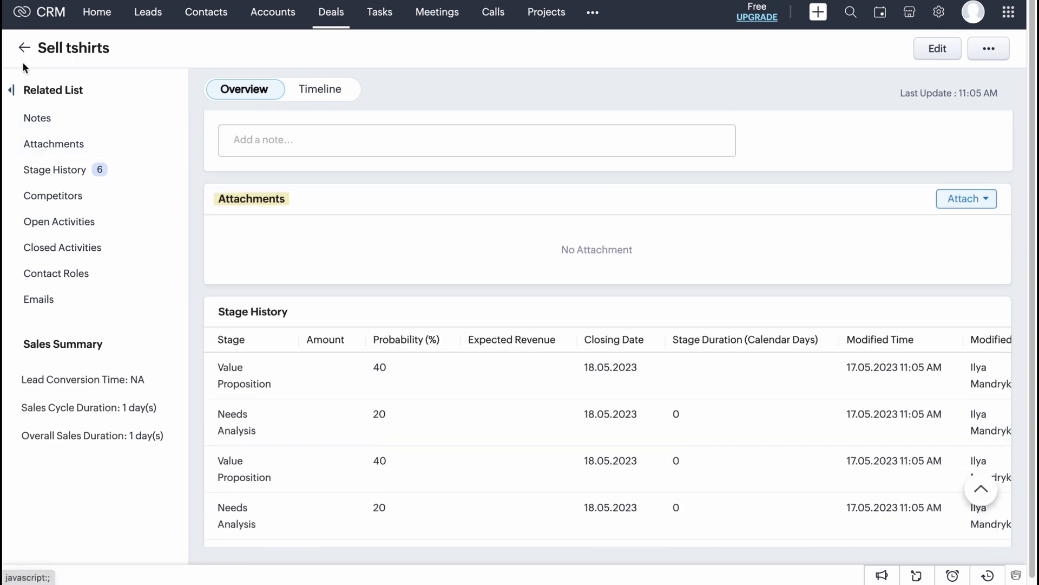
pyautogui.click(24, 48)
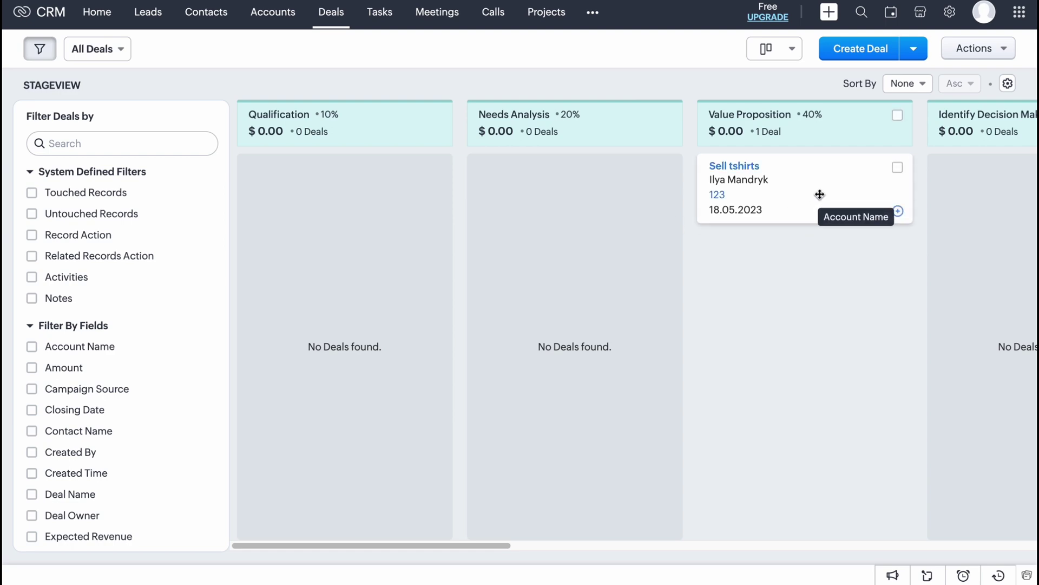
# - Drag the Sell tshirts deal through Needs Analysis and Value Proposition into Identify Decision Makers
pyautogui.moveTo(817, 194); pyautogui.dragTo(505, 163)
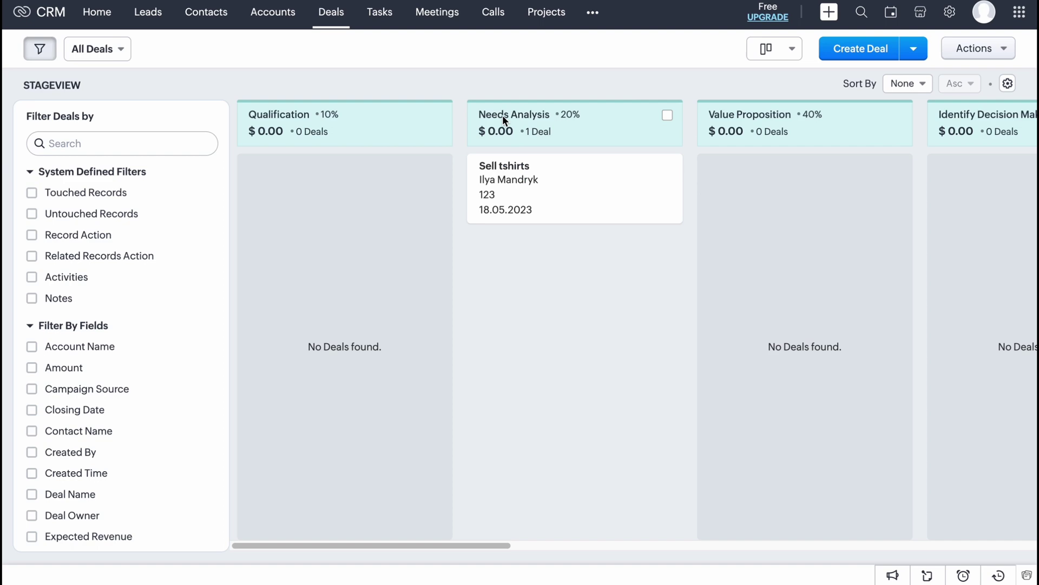
pyautogui.moveTo(587, 190); pyautogui.dragTo(766, 209)
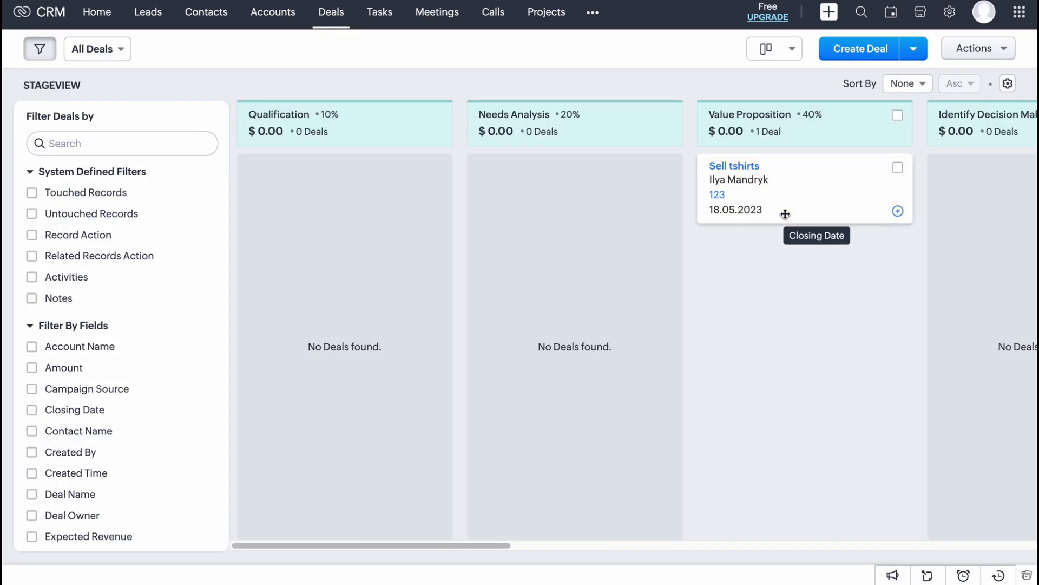
pyautogui.hscroll(2, 753, 228)
pyautogui.moveTo(563, 190); pyautogui.dragTo(794, 209)
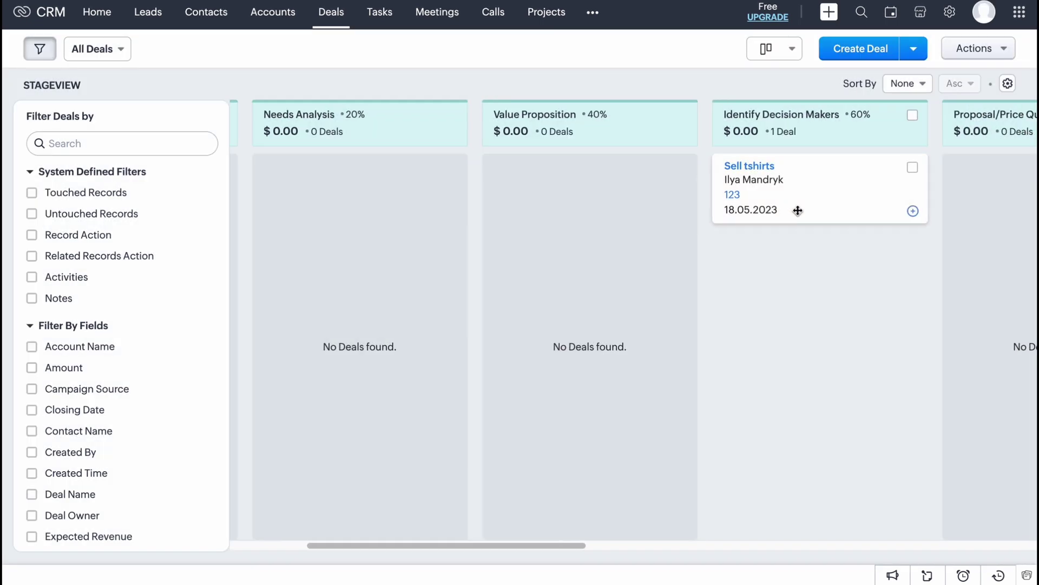
# - Save the deals board's STAGEVIEW Kanban view settings
pyautogui.hscroll(2, 794, 209)
pyautogui.hscroll(5, 793, 209)
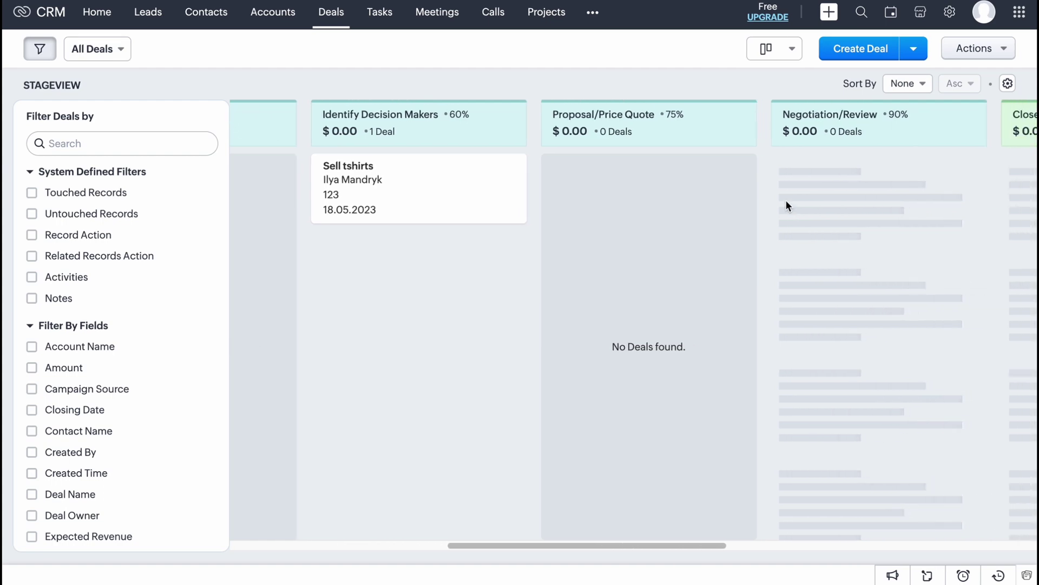
pyautogui.hscroll(8, 973, 125)
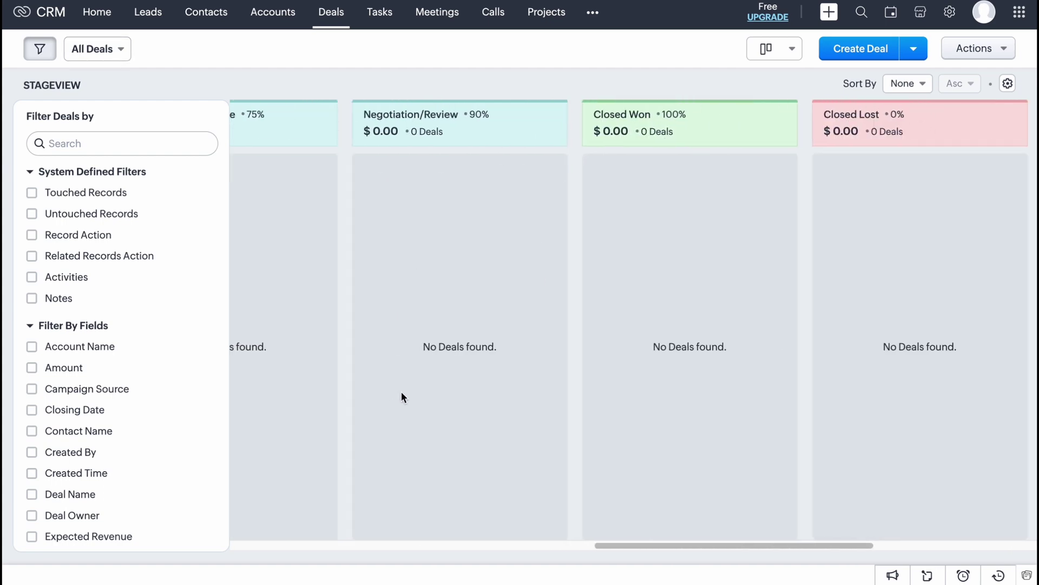
pyautogui.hscroll(4, 755, 129)
pyautogui.click(1008, 84)
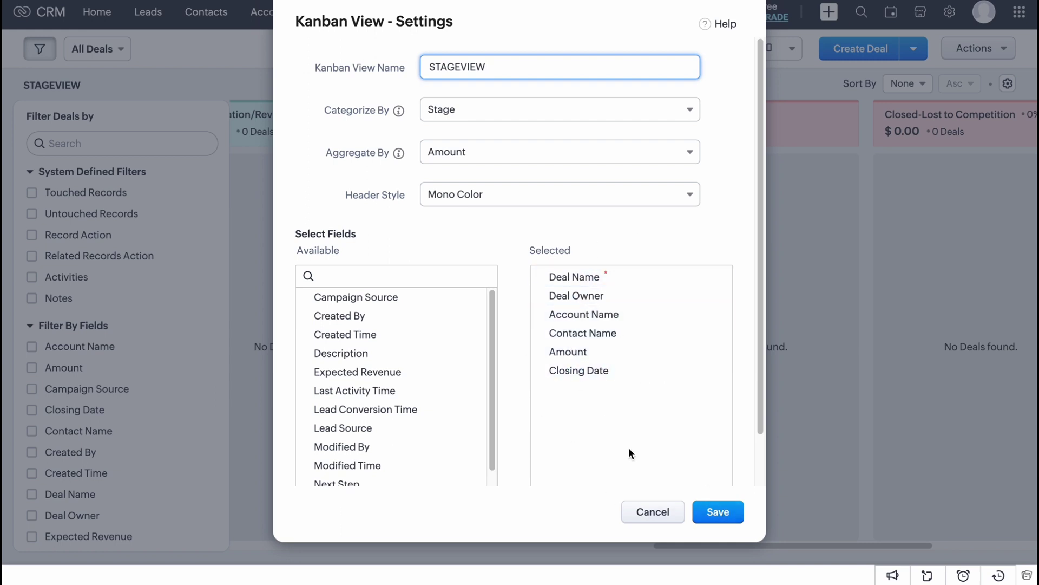
pyautogui.click(719, 512)
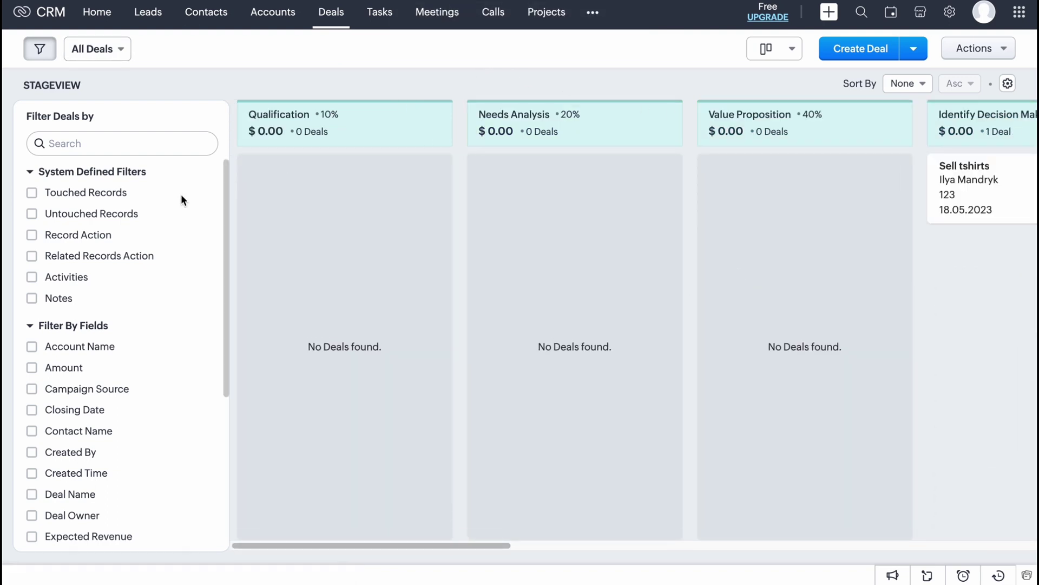
# - Browse the Tasks, Meetings, Calls and Projects pages in turn
pyautogui.click(376, 14)
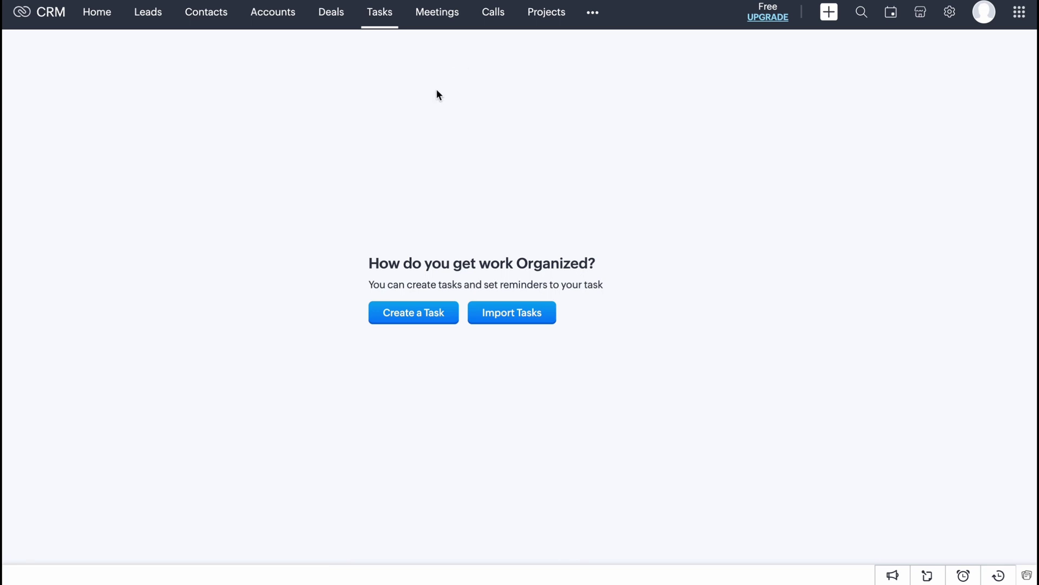
pyautogui.click(441, 17)
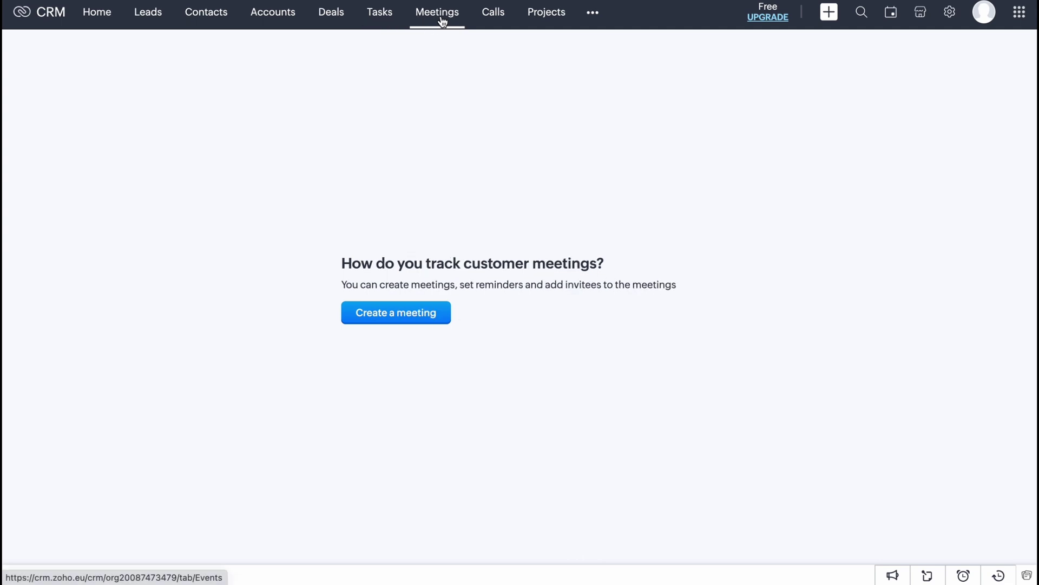
pyautogui.click(487, 19)
pyautogui.click(543, 18)
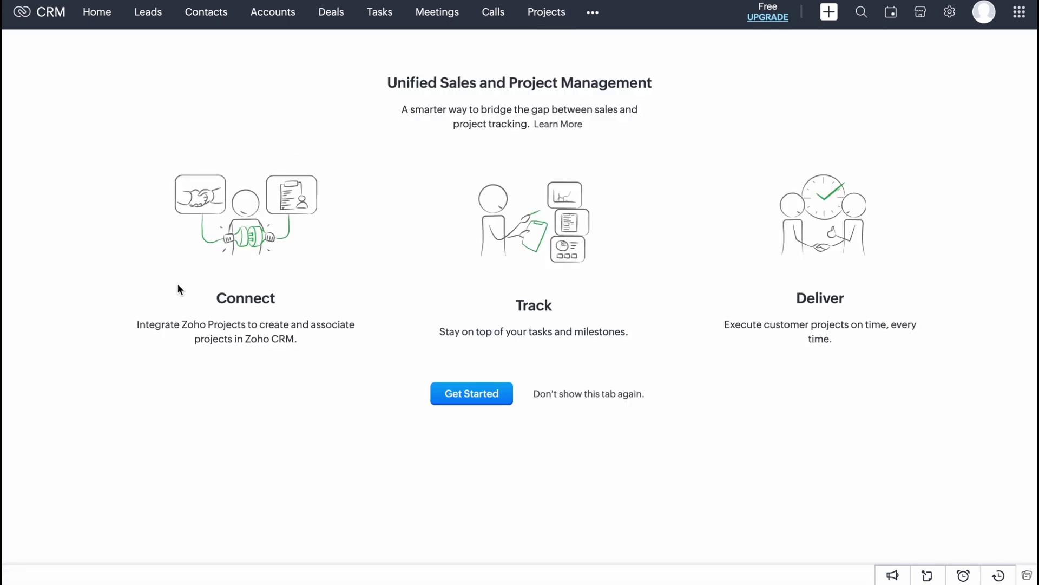
# - Highlight the Connect, Track and Deliver texts on the Projects intro, then clear the highlight
pyautogui.moveTo(137, 326); pyautogui.dragTo(292, 343)
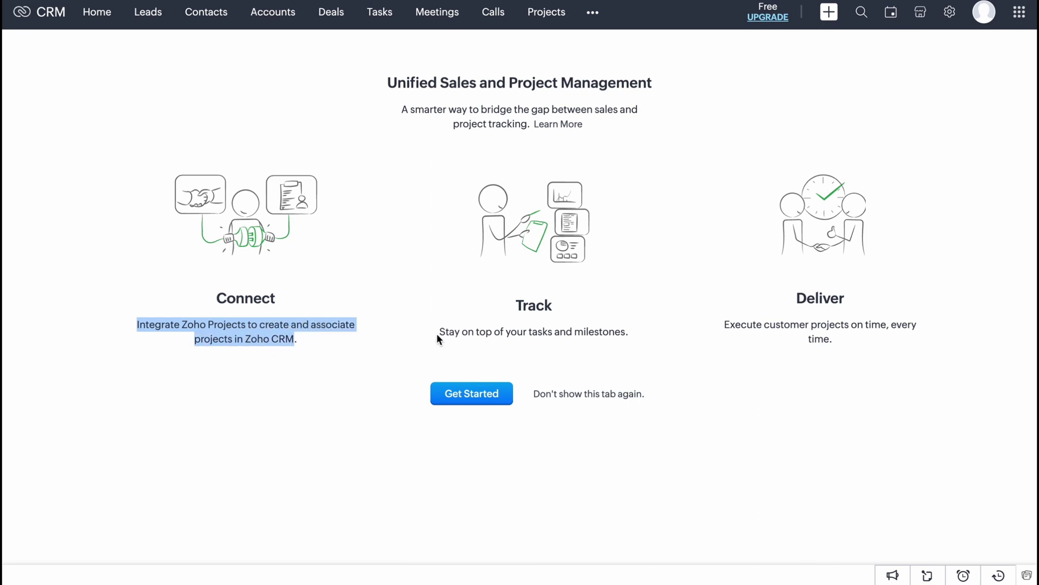
pyautogui.moveTo(437, 333); pyautogui.dragTo(630, 335)
pyautogui.moveTo(716, 320); pyautogui.dragTo(872, 338)
pyautogui.click(869, 352)
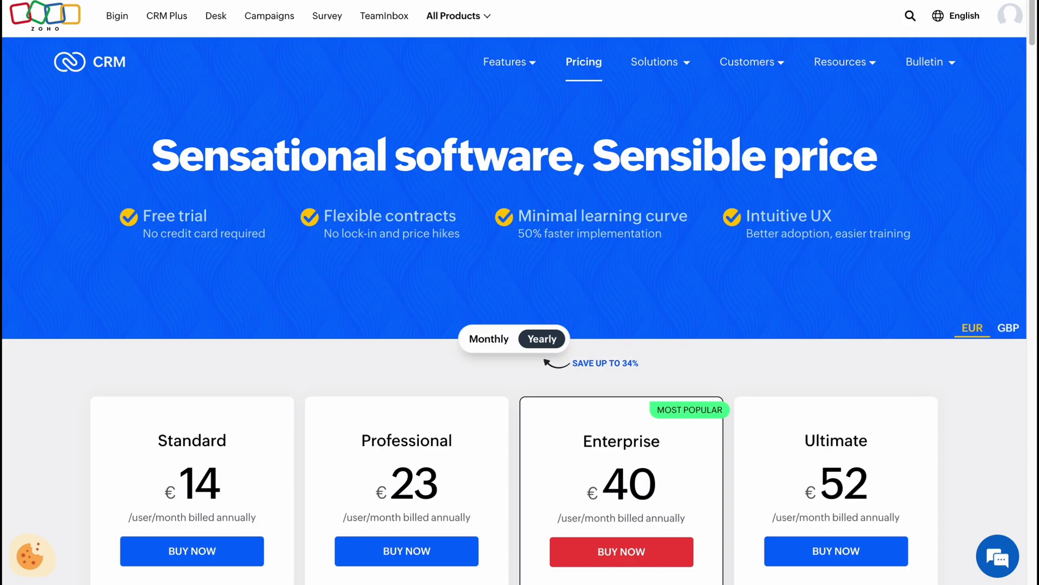
# - Show monthly plan prices (Standard €20, Professional €35, Enterprise €50, Ultimate €65) and highlight plan titles
pyautogui.scroll(-5, 545, 199)
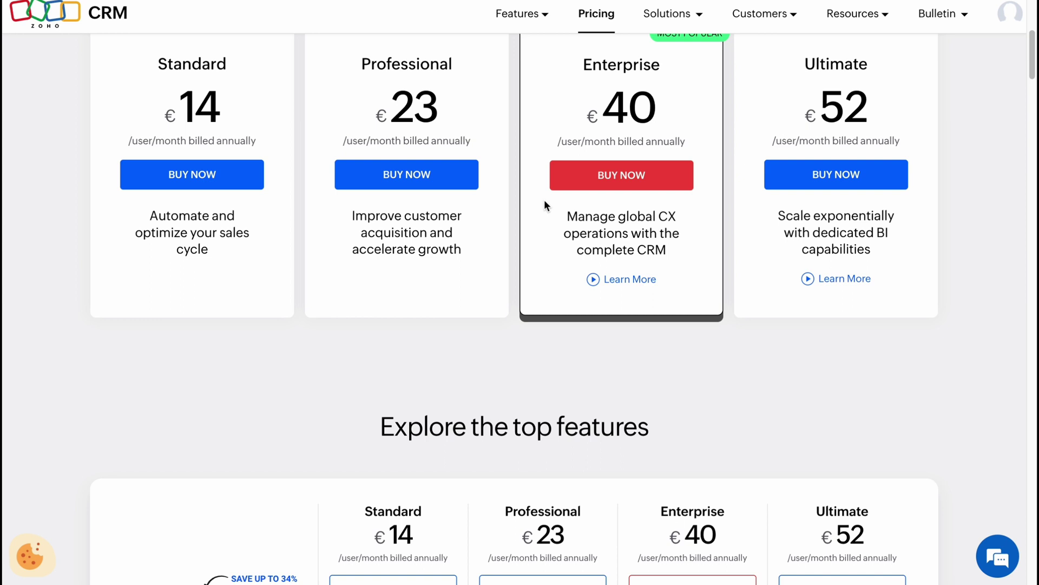
pyautogui.scroll(2, 545, 203)
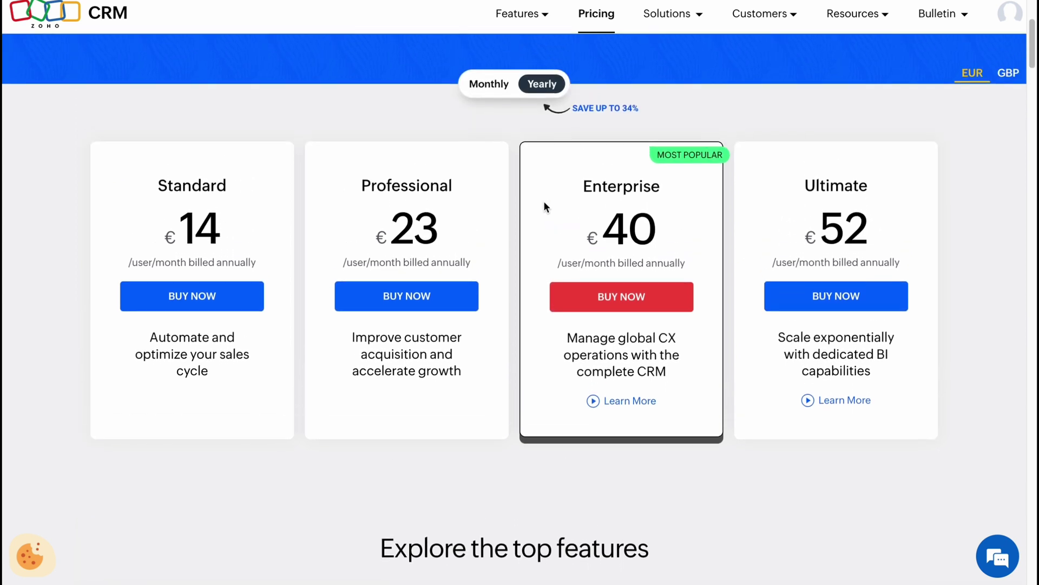
pyautogui.click(484, 92)
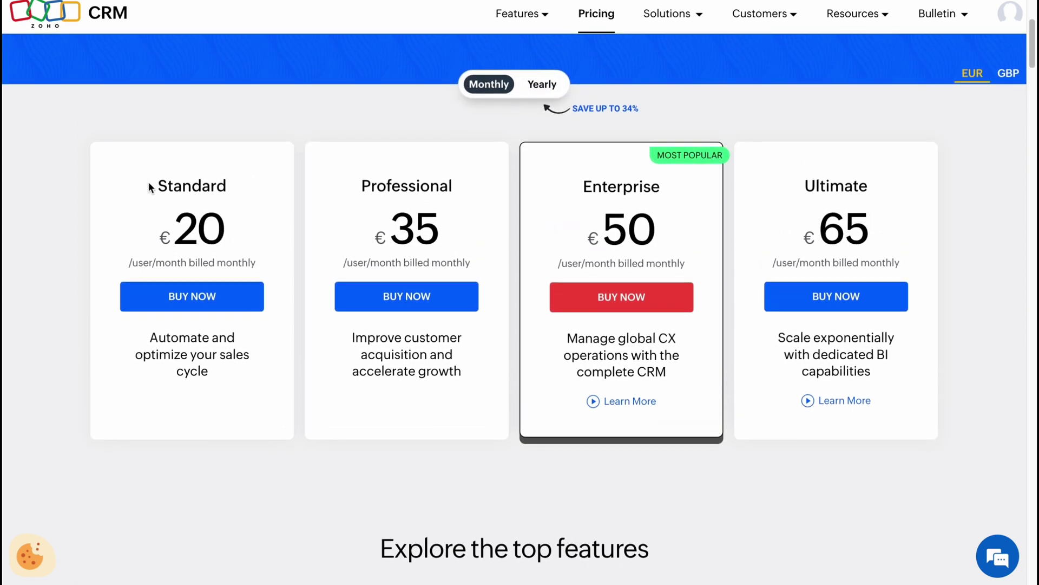
pyautogui.moveTo(150, 184); pyautogui.dragTo(228, 187)
pyautogui.click(466, 184)
pyautogui.doubleClick(628, 191)
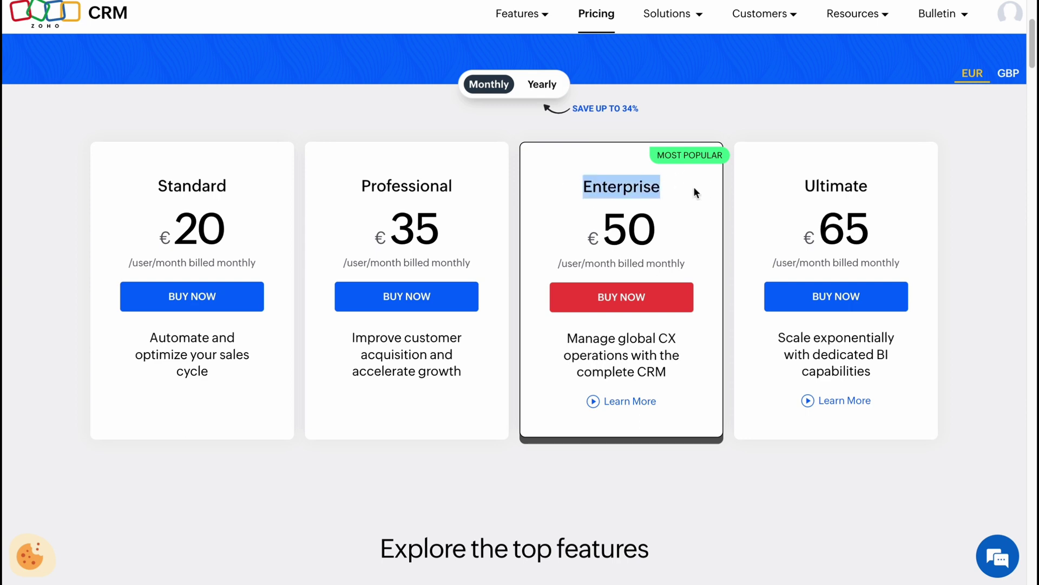
pyautogui.doubleClick(790, 189)
# - Scroll through the Explore the top features comparison table
pyautogui.scroll(-3, 210, 151)
pyautogui.scroll(1, 402, 108)
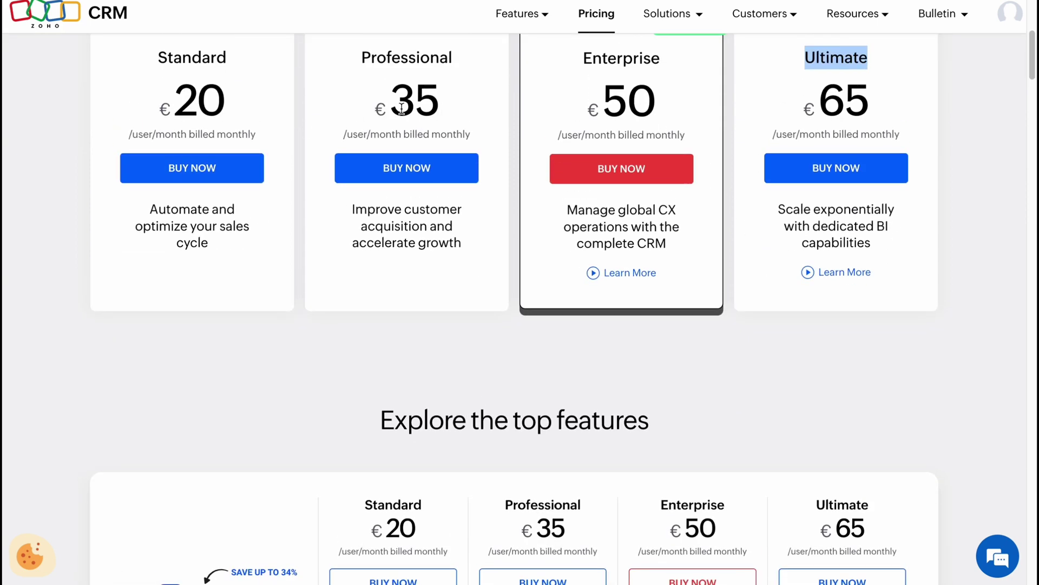
pyautogui.scroll(1, 495, 135)
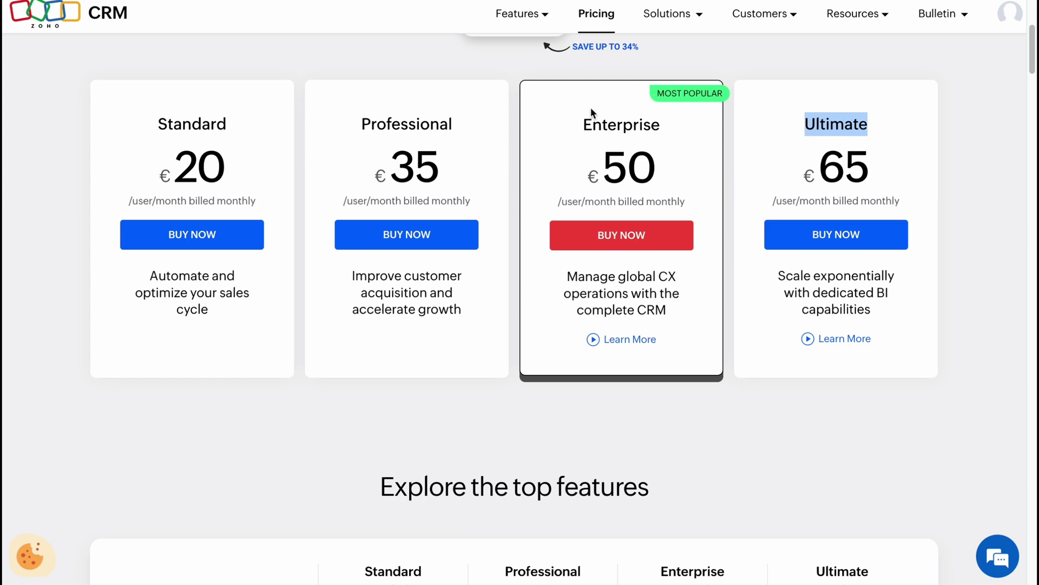
pyautogui.scroll(-8, 631, 294)
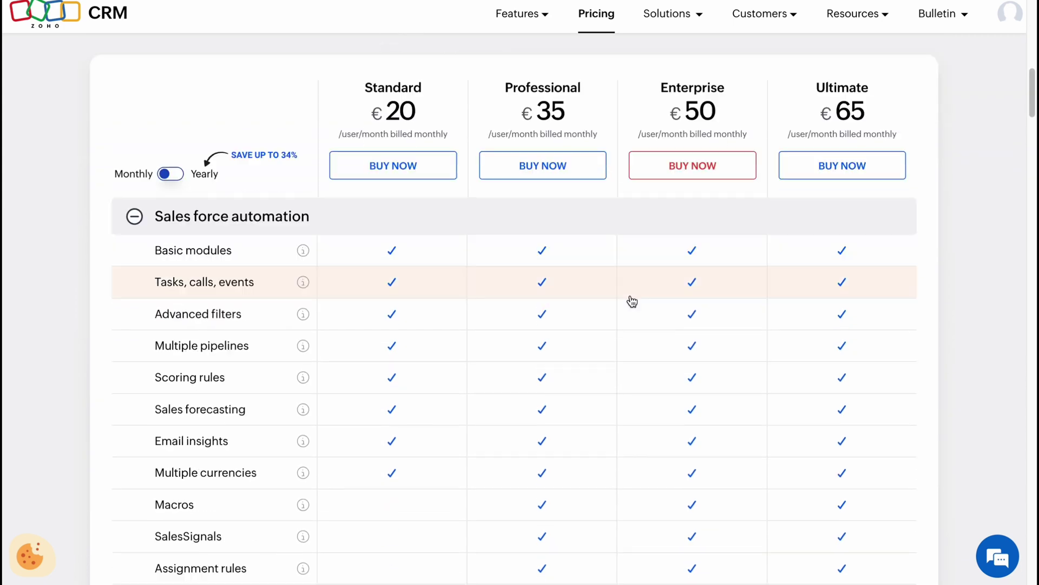
pyautogui.scroll(-3, 631, 301)
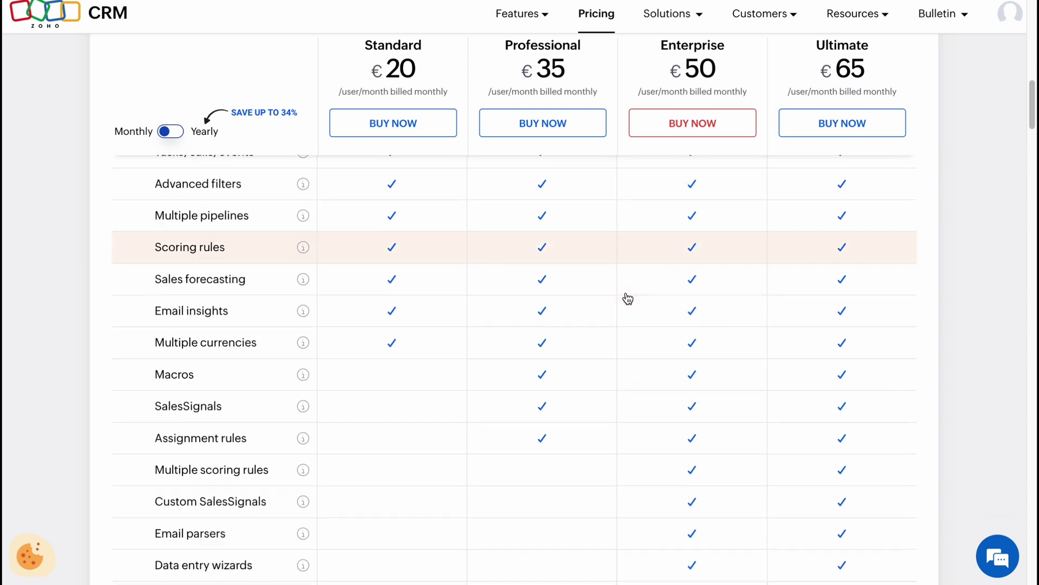
pyautogui.scroll(-3, 628, 299)
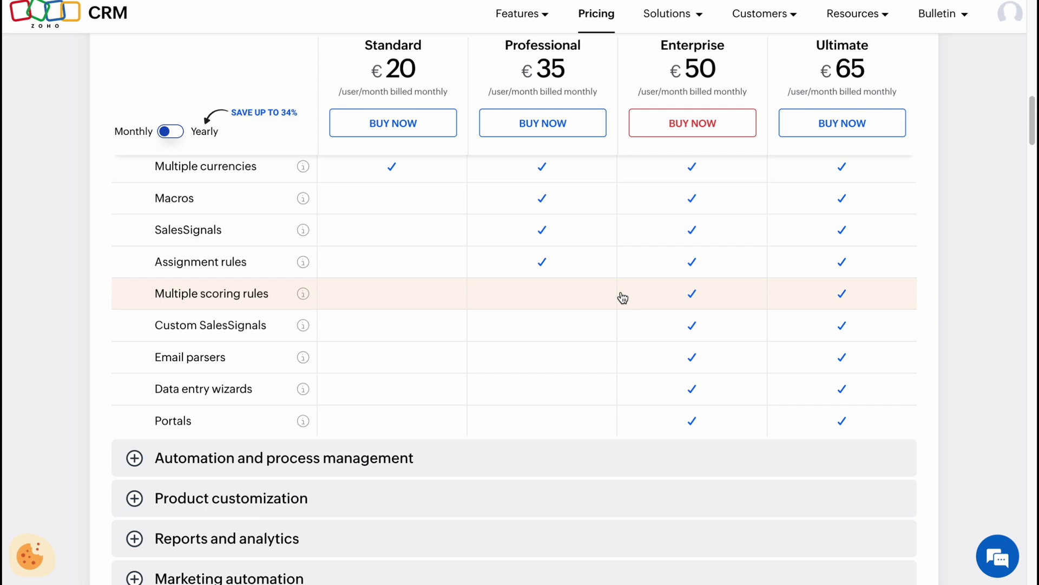
pyautogui.scroll(-8, 623, 298)
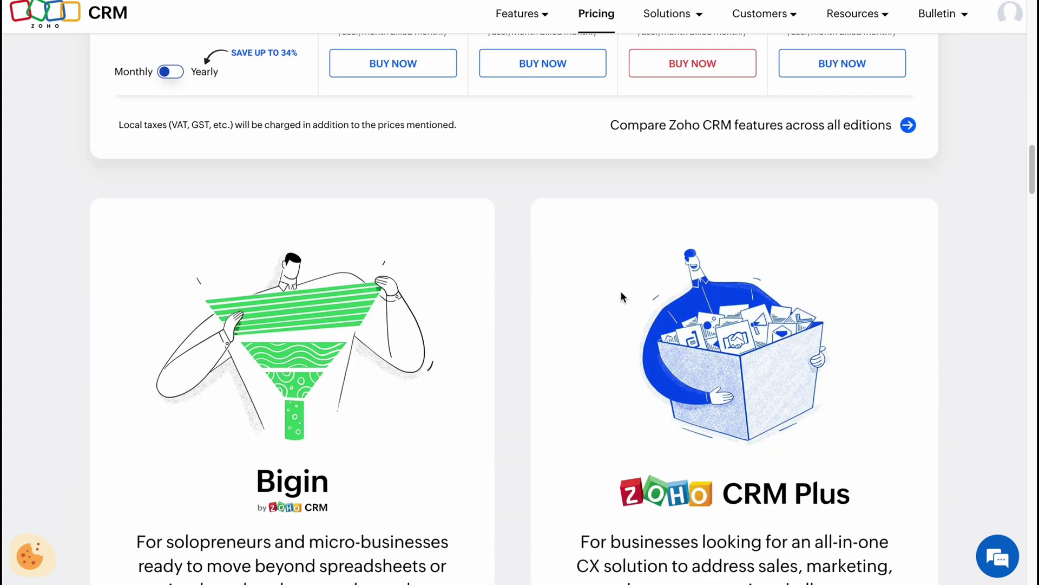
pyautogui.scroll(-3, 622, 296)
pyautogui.scroll(10, 621, 295)
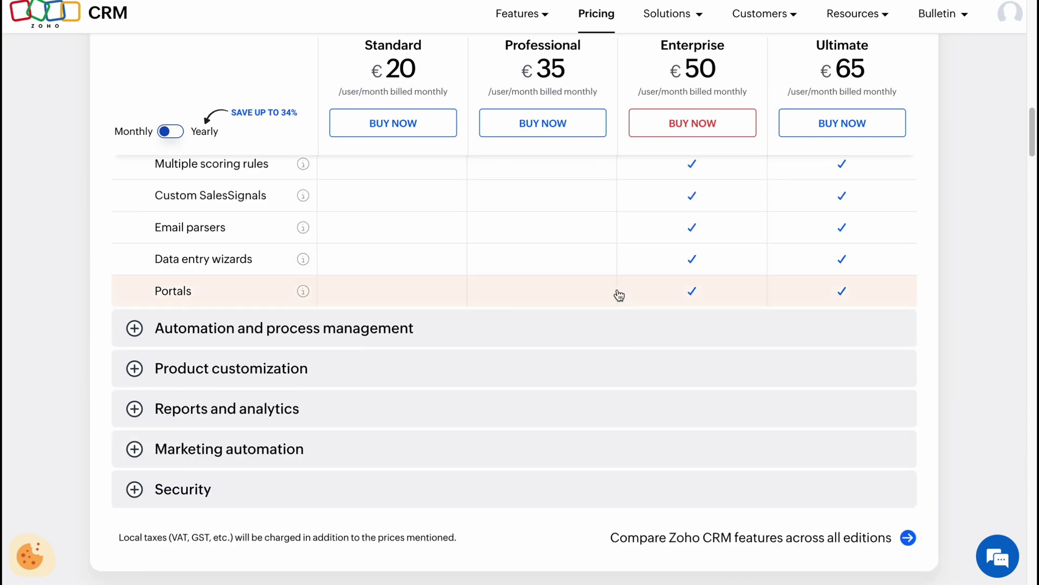
pyautogui.scroll(5, 619, 295)
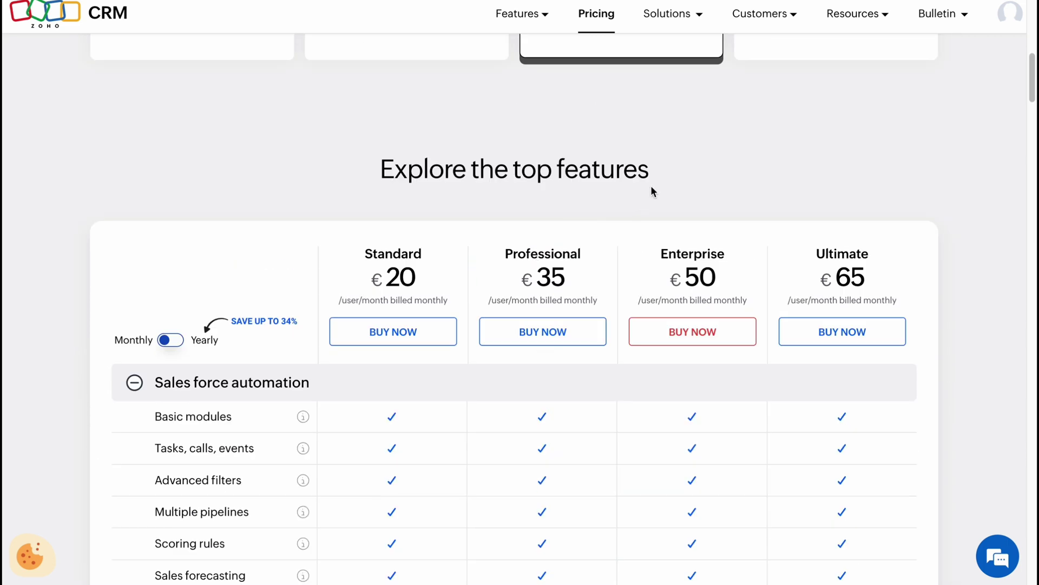
pyautogui.scroll(2, 683, 145)
pyautogui.scroll(8, 681, 156)
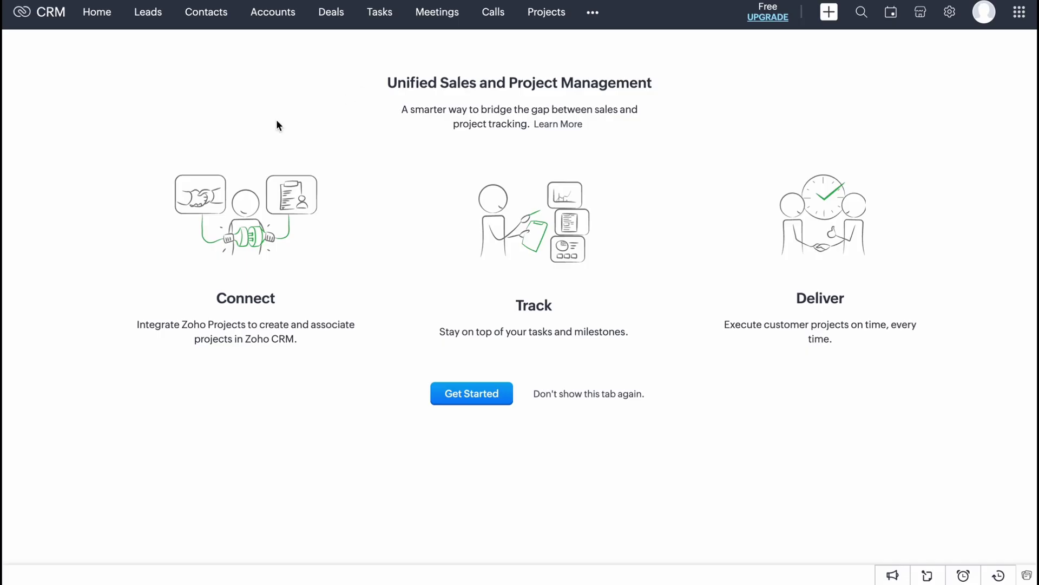
# - Go to the Home dashboard listing today's lead and the Sell tshirts deal closing 18.05.2023
pyautogui.click(93, 21)
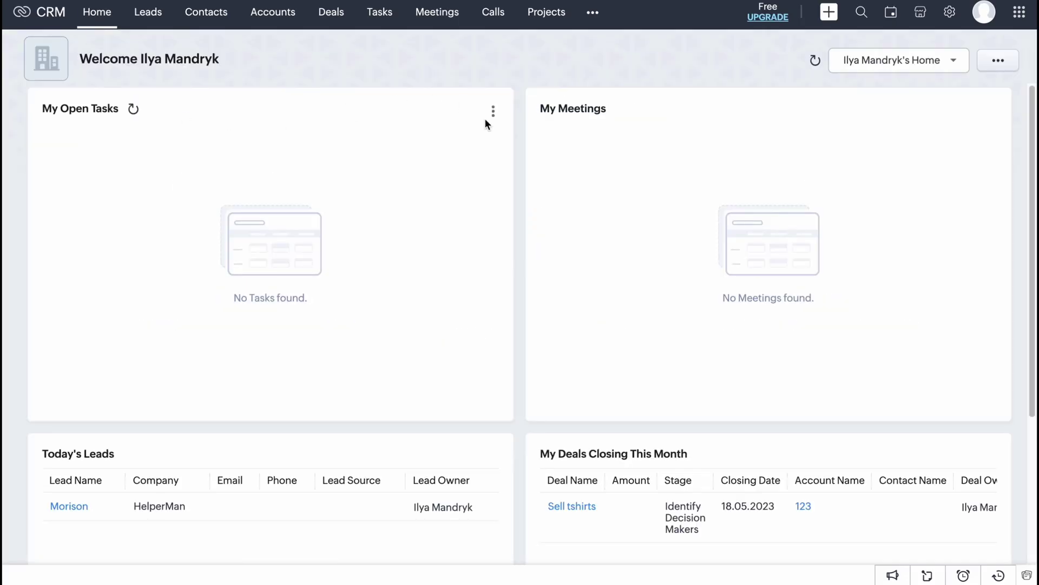